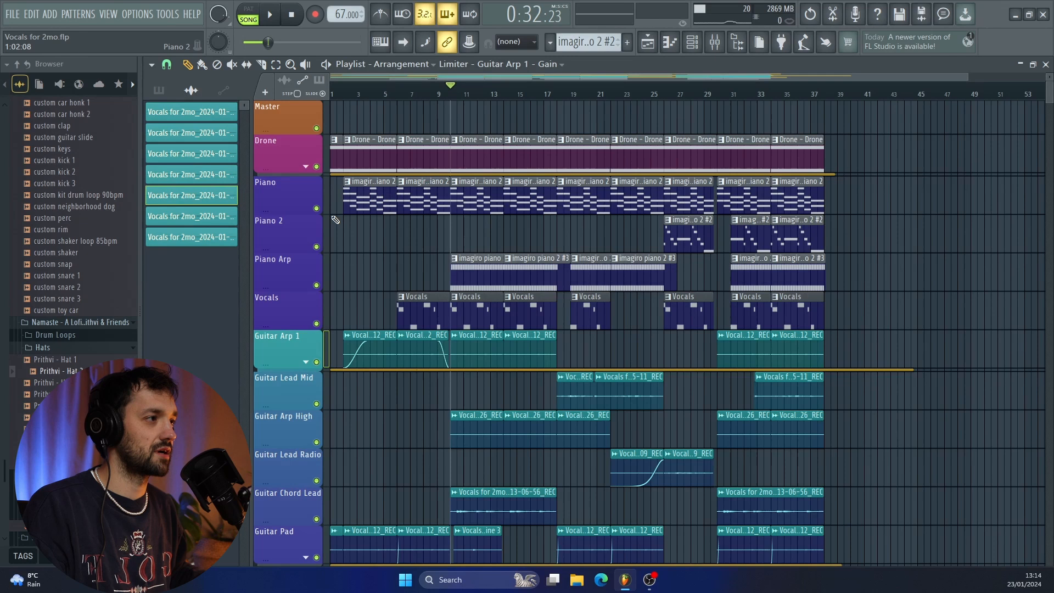
# Solo the Piano track in the playlist, open its first pattern in the piano roll and play the chords
pyautogui.rightClick(317, 209)
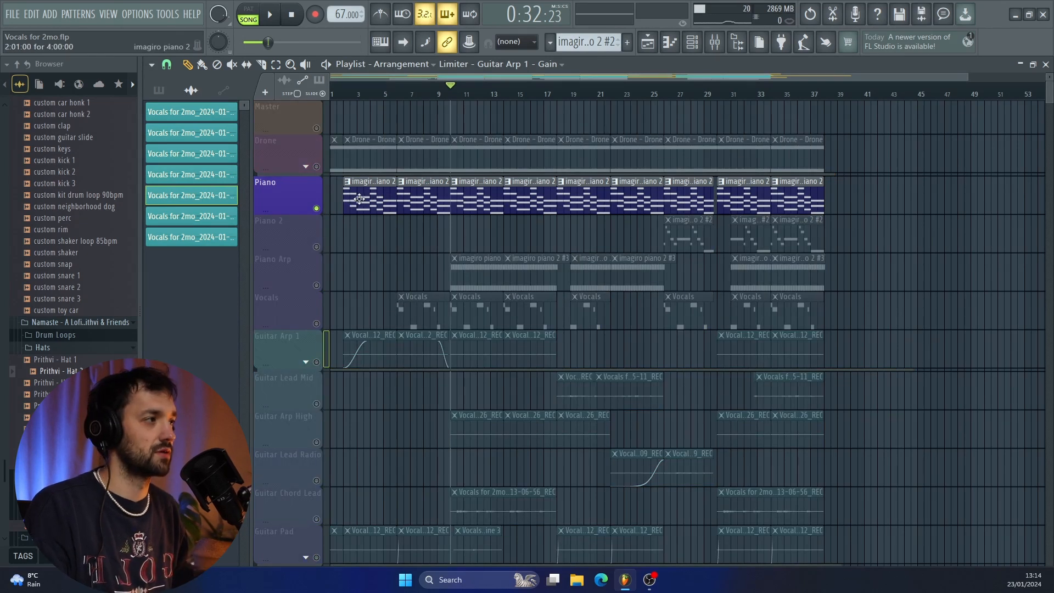
pyautogui.doubleClick(470, 192)
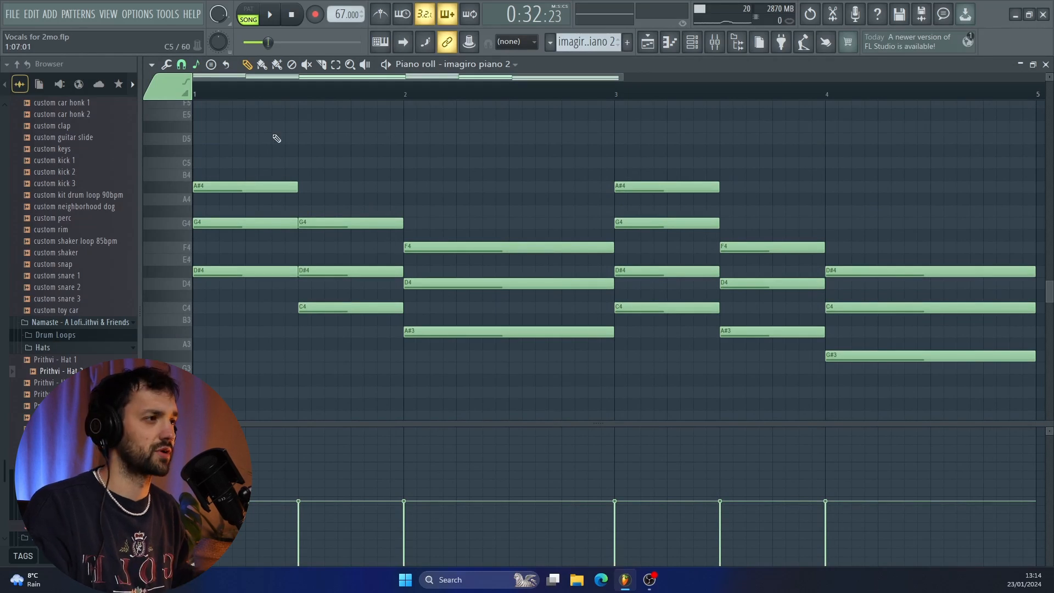
pyautogui.press('space')
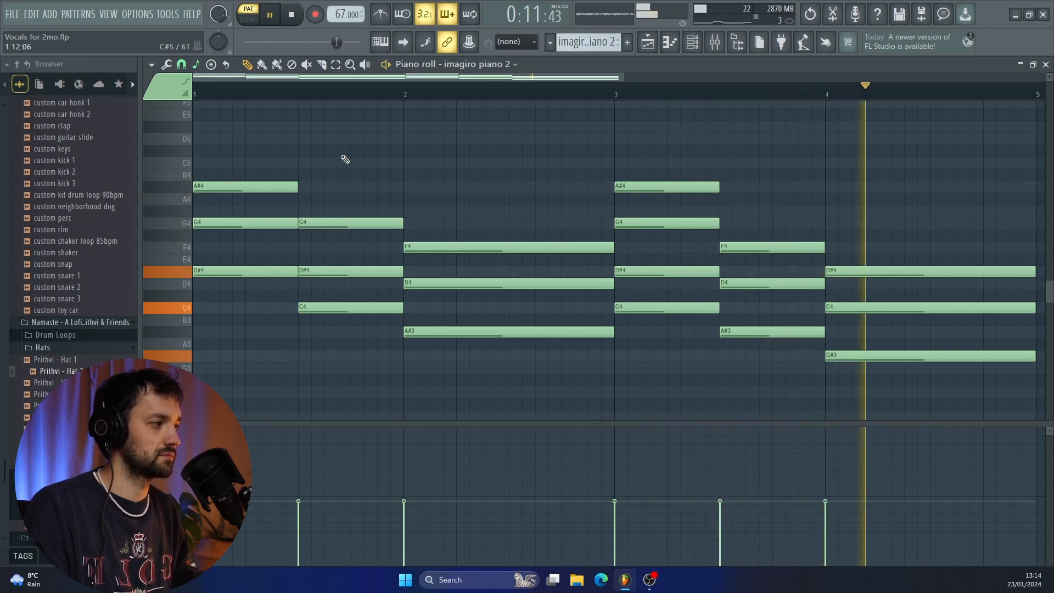
pyautogui.press('space')
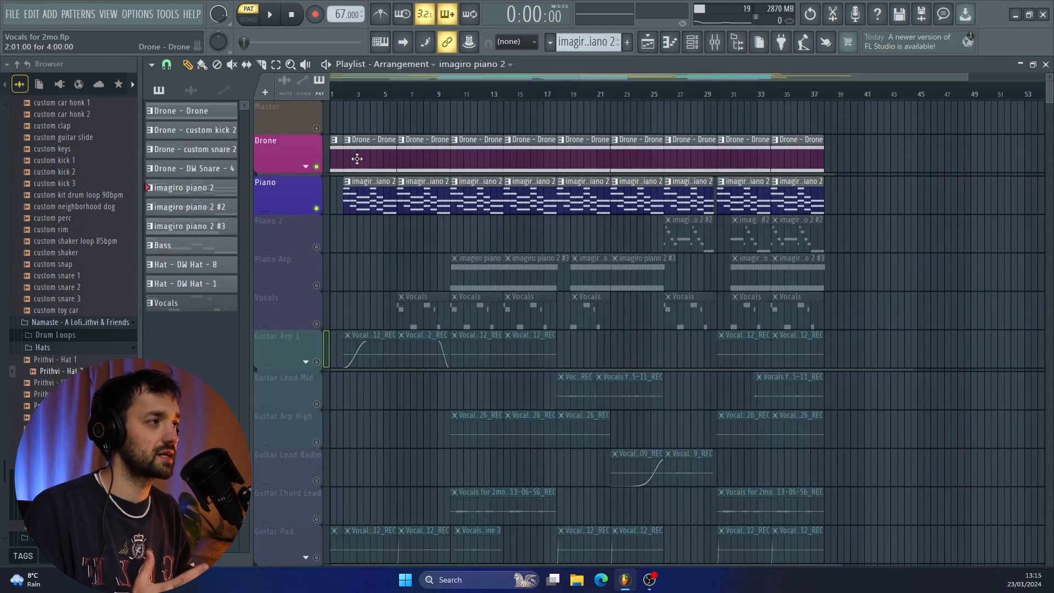
# Open the Drone pattern in the piano roll and play it back on its own
pyautogui.doubleClick(361, 159)
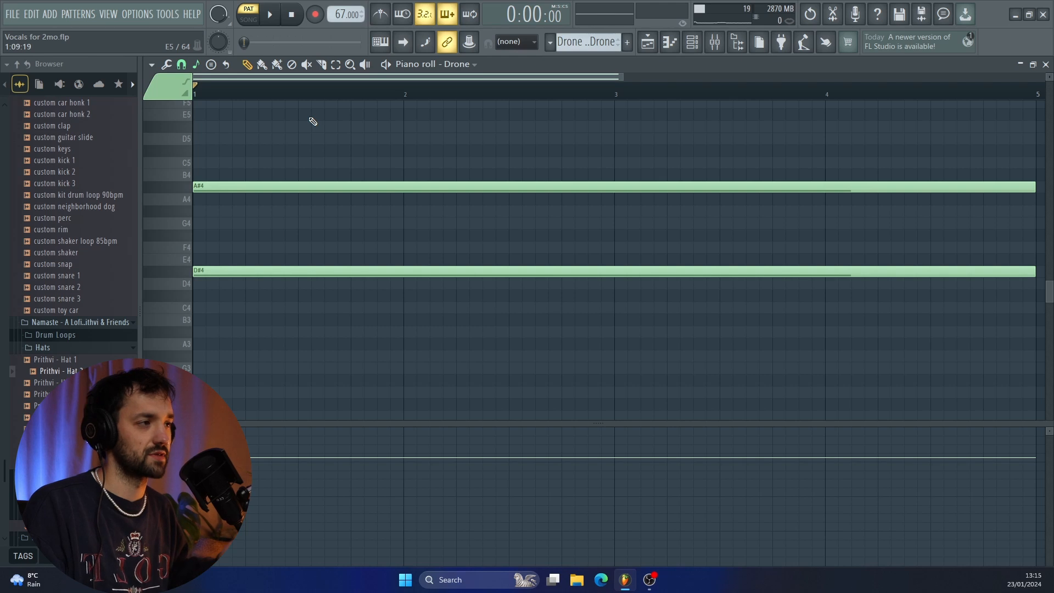
pyautogui.press('space')
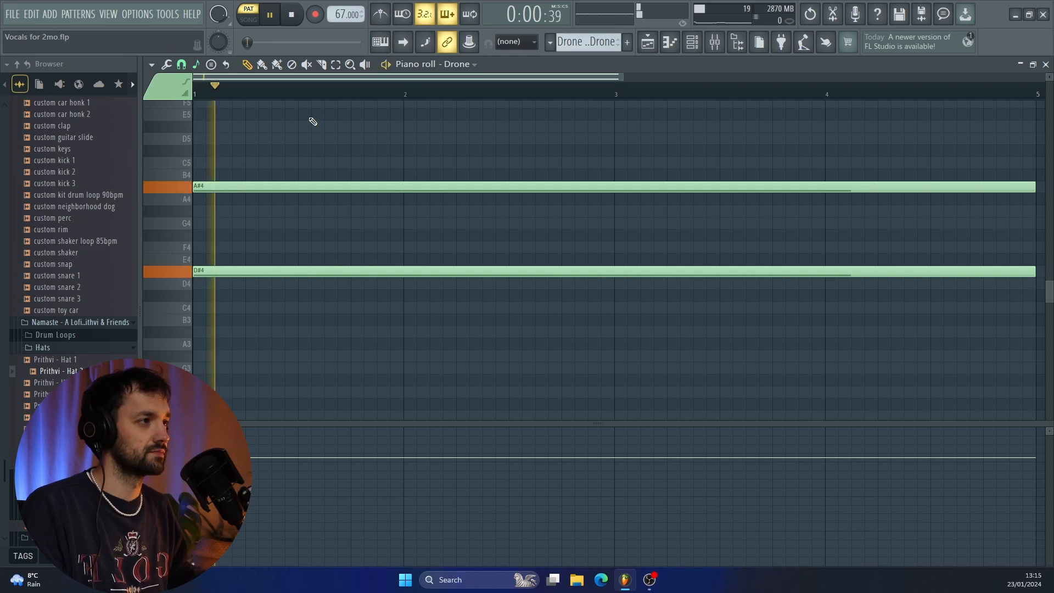
pyautogui.press('space')
# Inspect the instrument preset loaded on the Drone channel, and close the plugin and the channel rack
pyautogui.click(694, 44)
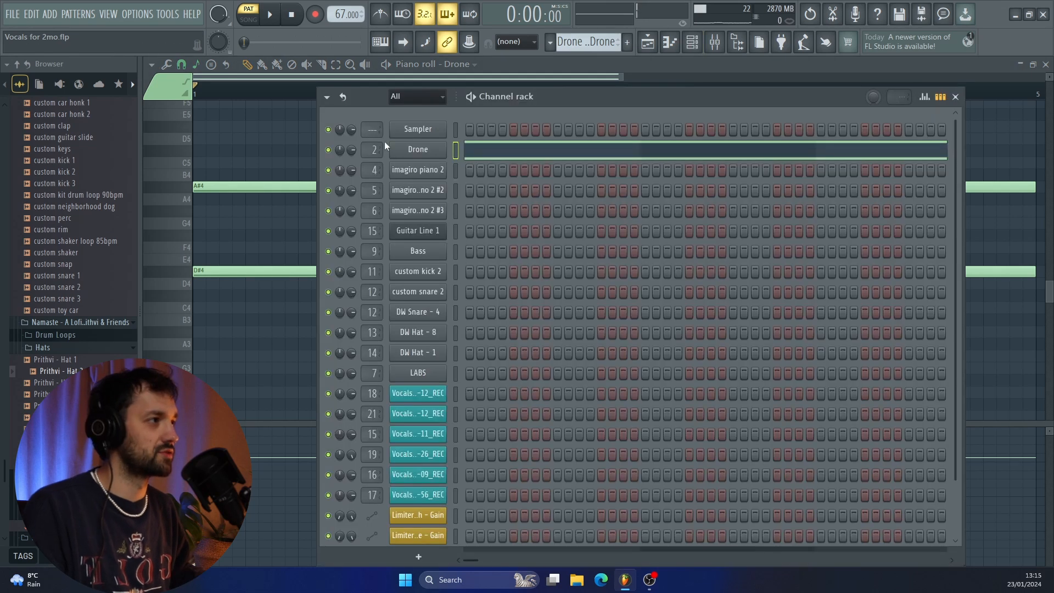
pyautogui.click(409, 149)
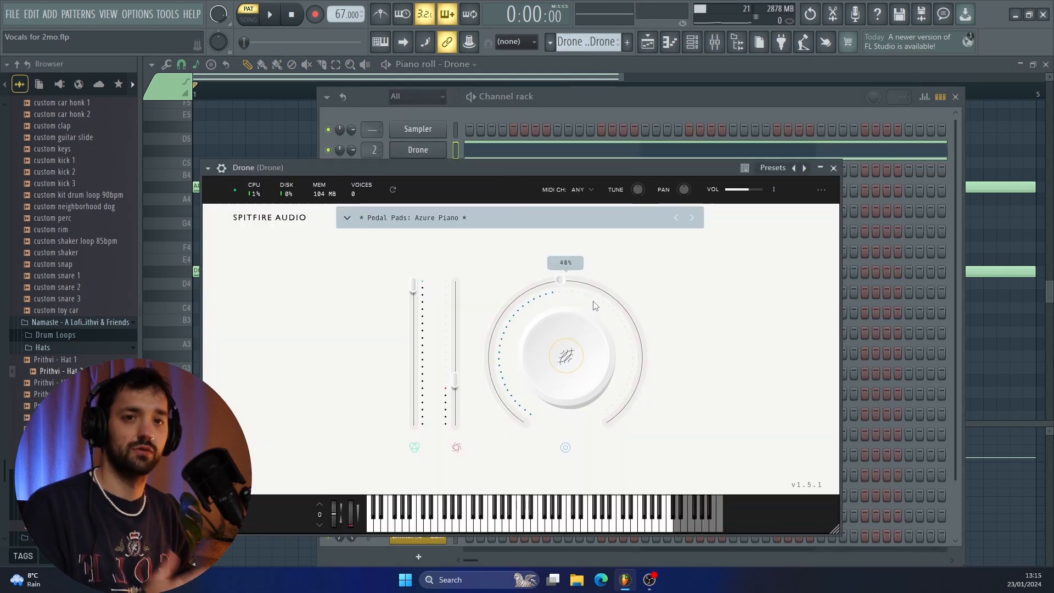
pyautogui.click(833, 168)
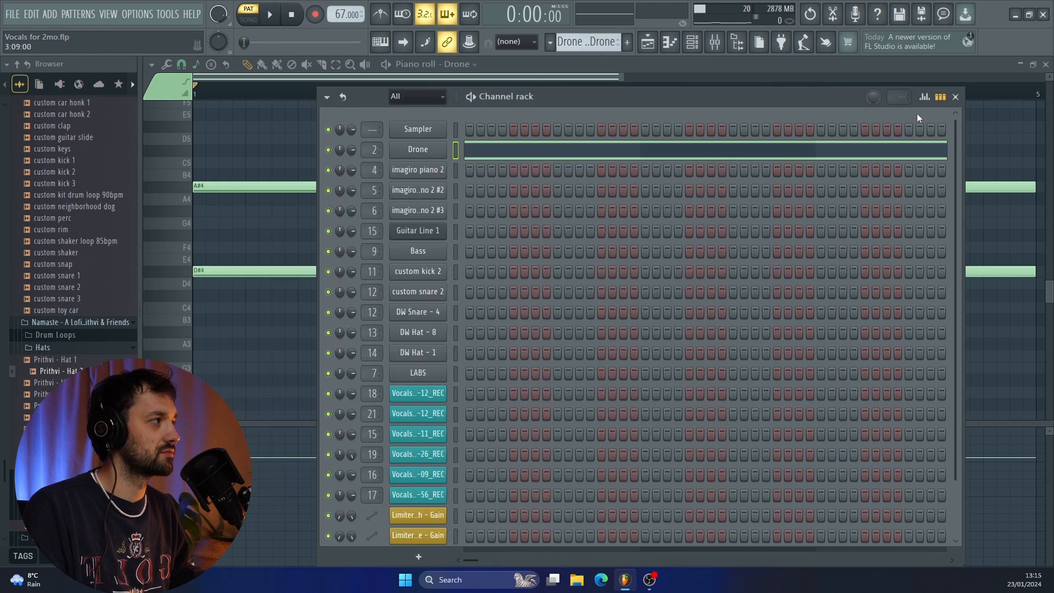
pyautogui.click(956, 96)
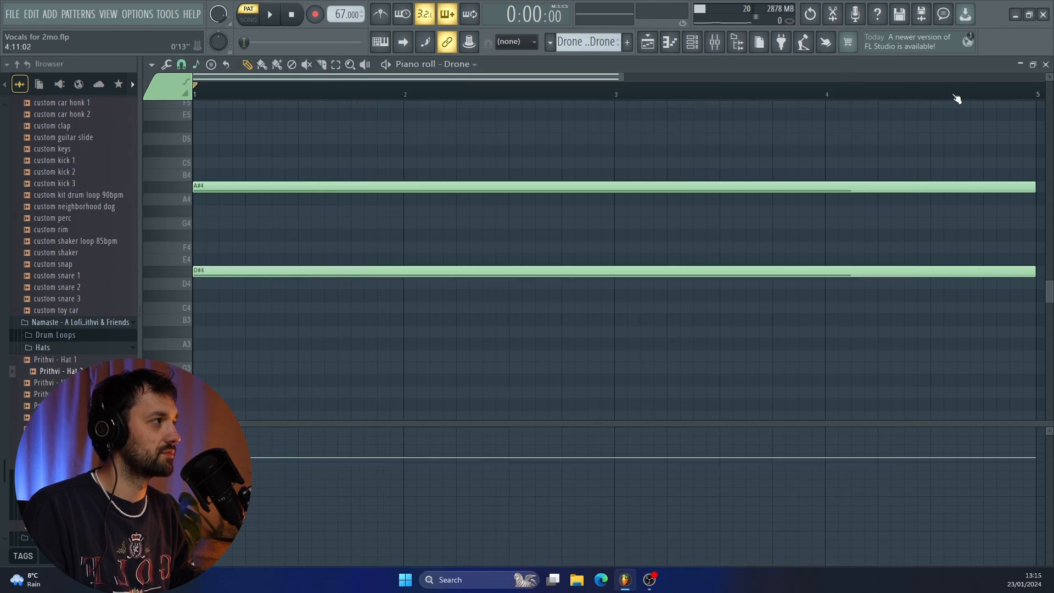
# Raise the low-pass cutoff in the Drone mixer track's Ozone 11 Equalizer to about 15626 Hz and audition the drone
pyautogui.click(722, 47)
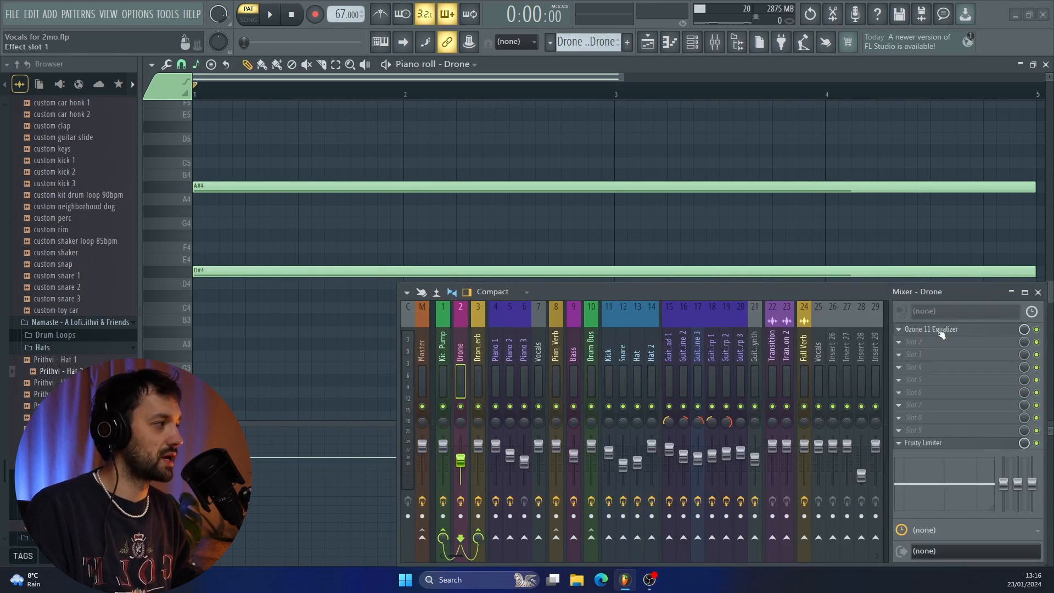
pyautogui.moveTo(716, 293); pyautogui.dragTo(687, 542)
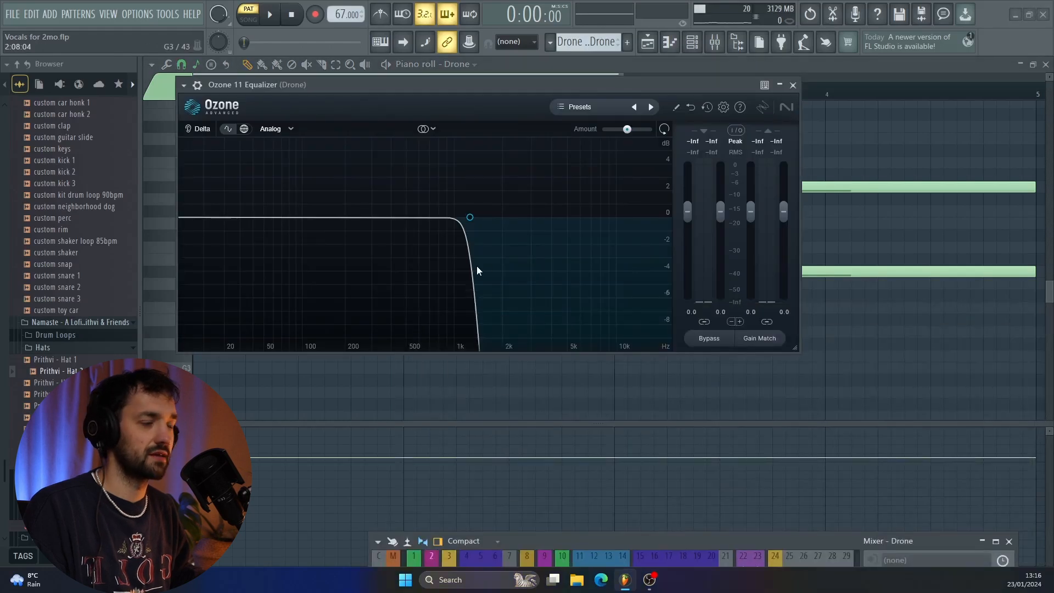
pyautogui.moveTo(470, 218); pyautogui.dragTo(648, 226)
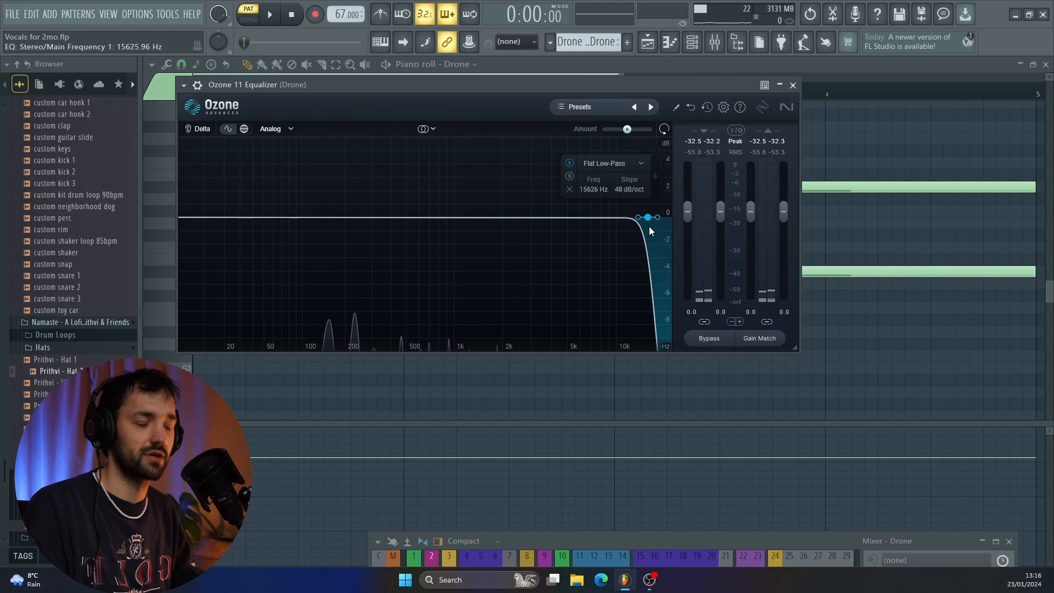
pyautogui.press('space')
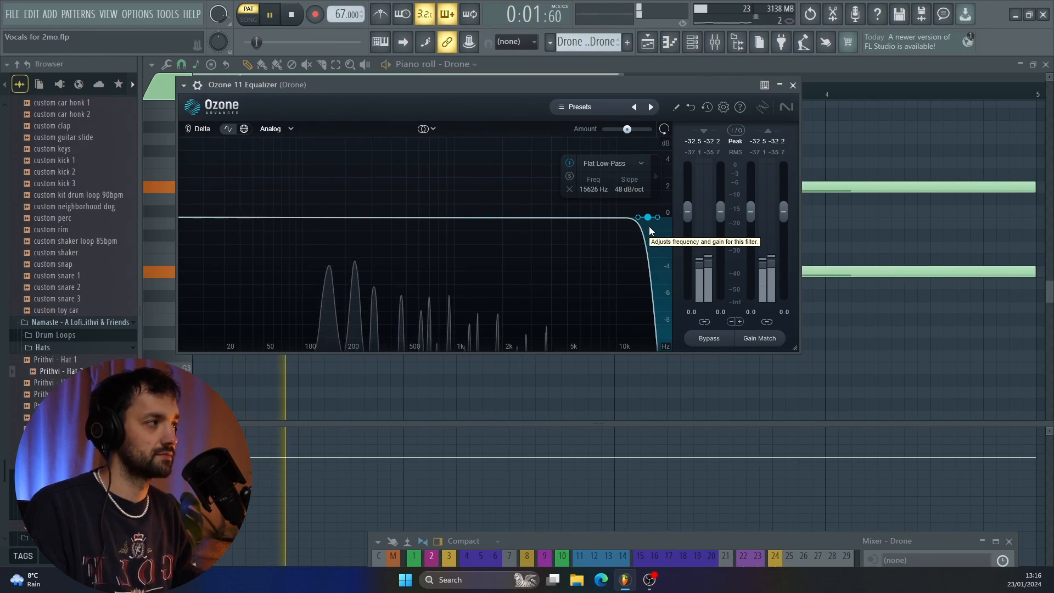
pyautogui.press('space')
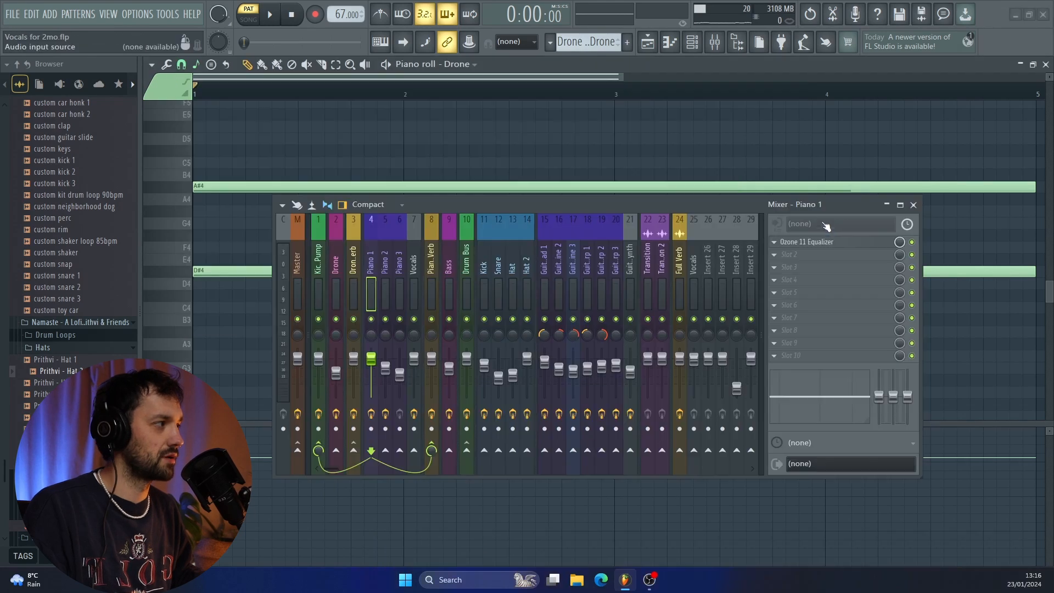
# Inspect the Ozone 11 Equalizer on the Piano 1 mixer track
pyautogui.click(825, 252)
pyautogui.press('Escape')
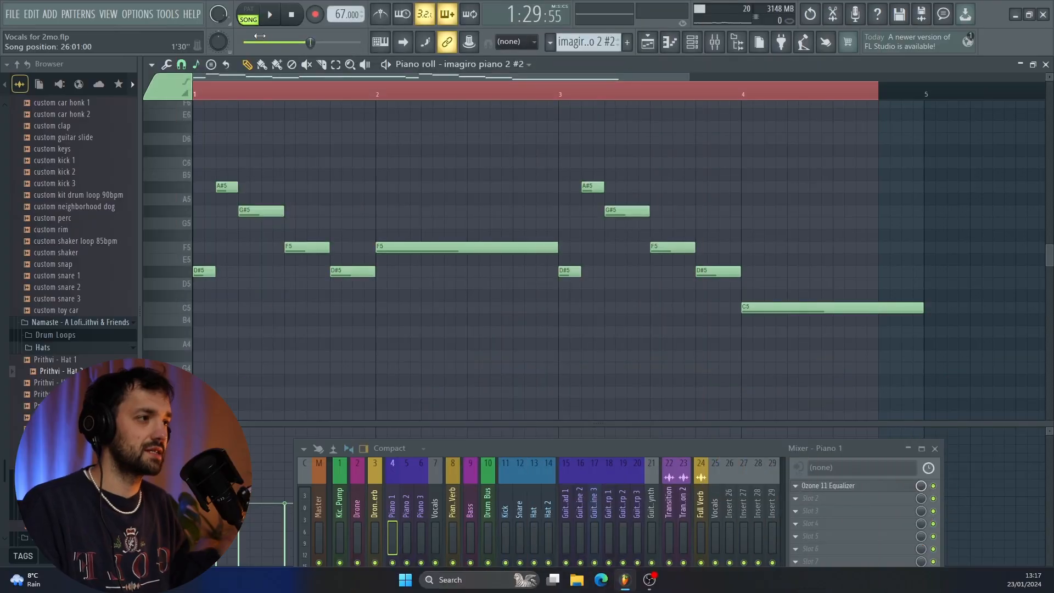
# Play the Piano 2 melody alone in pattern mode, and together with Drone and Piano in the song from bar 26
pyautogui.press('l')
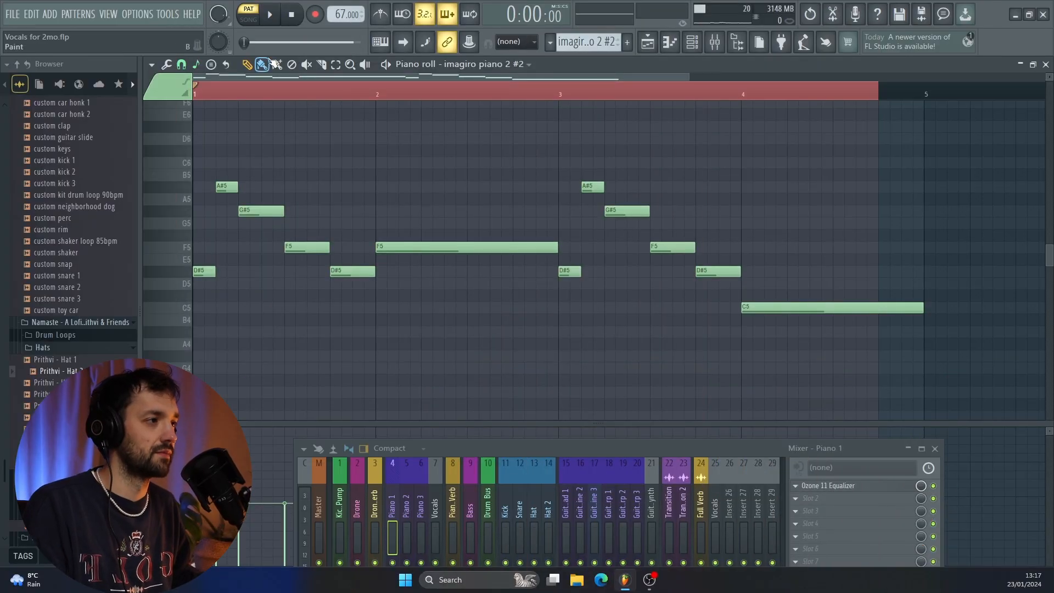
pyautogui.press('space')
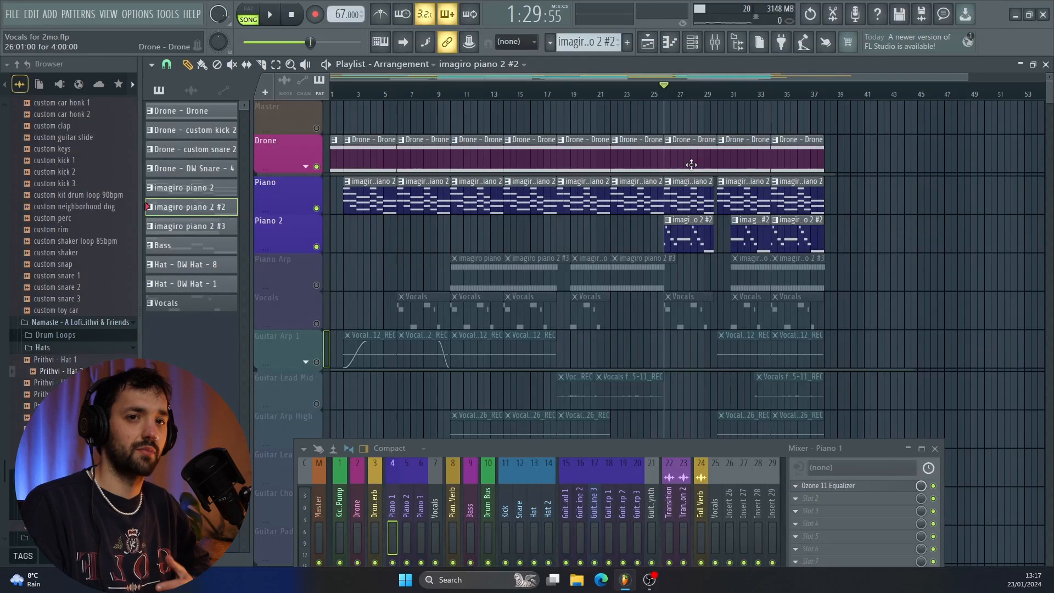
pyautogui.press('space')
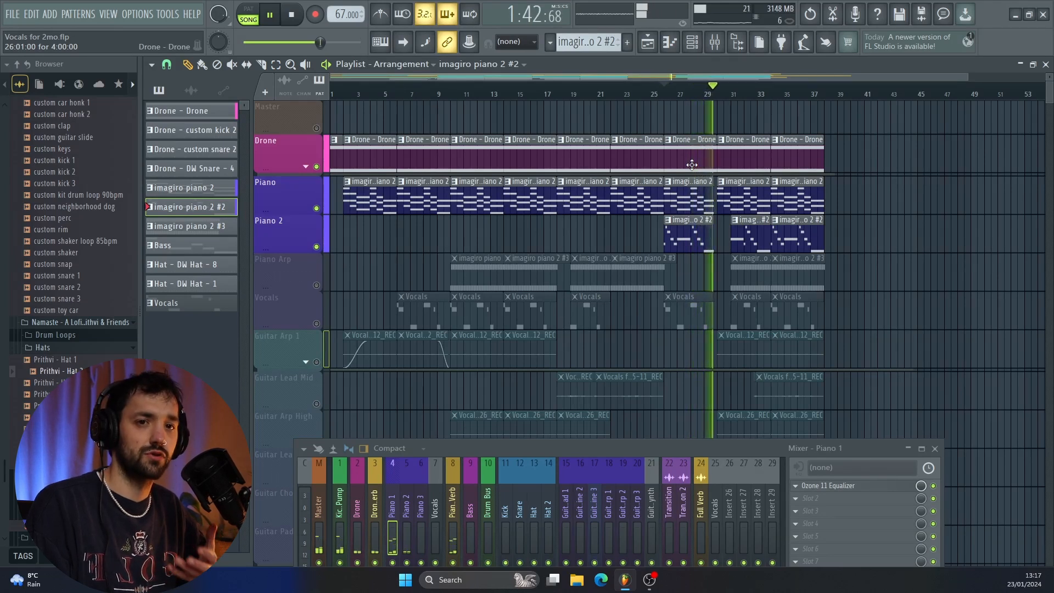
pyautogui.press('space')
# Open the Piano Arp pattern in the piano roll, play it alone and select the Piano 3 mixer track
pyautogui.click(452, 88)
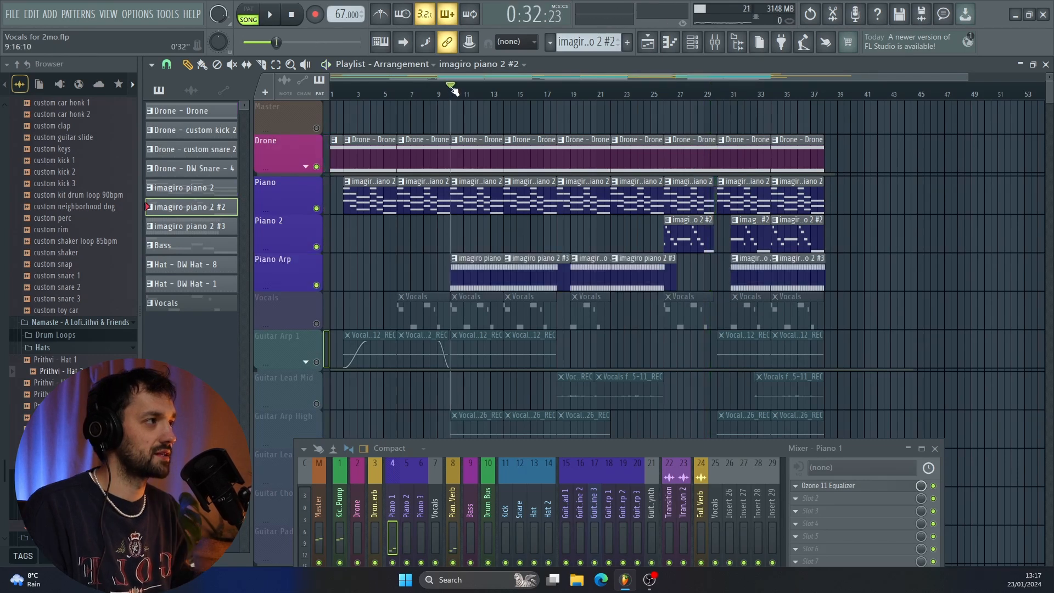
pyautogui.doubleClick(472, 256)
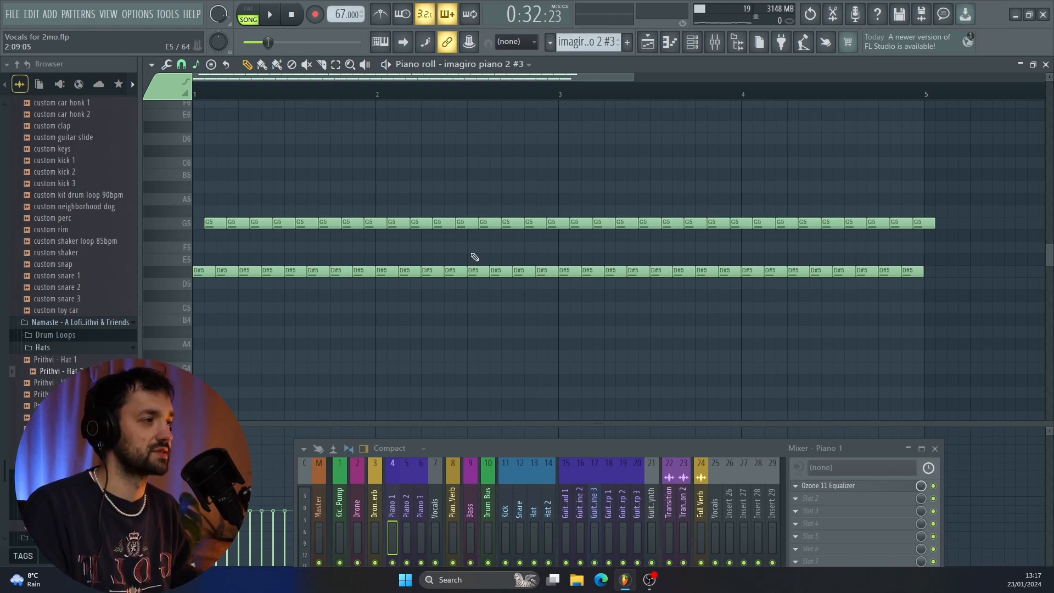
pyautogui.click(649, 48)
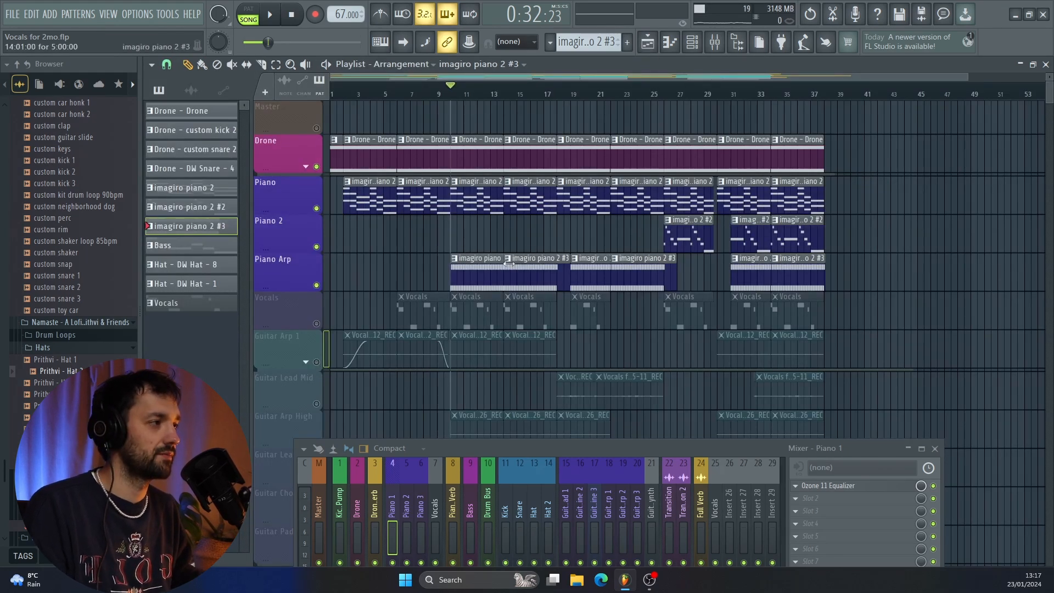
pyautogui.doubleClick(510, 264)
pyautogui.press('space')
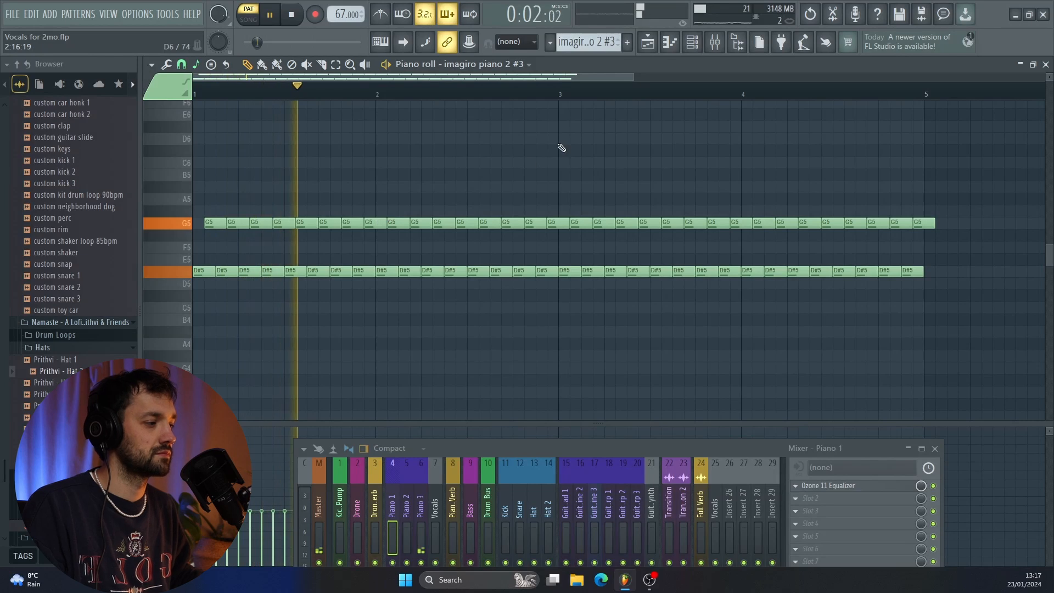
pyautogui.click(420, 499)
# Play the arrangement from bar 10 to hear Piano Arp together with Drone and Piano
pyautogui.click(454, 86)
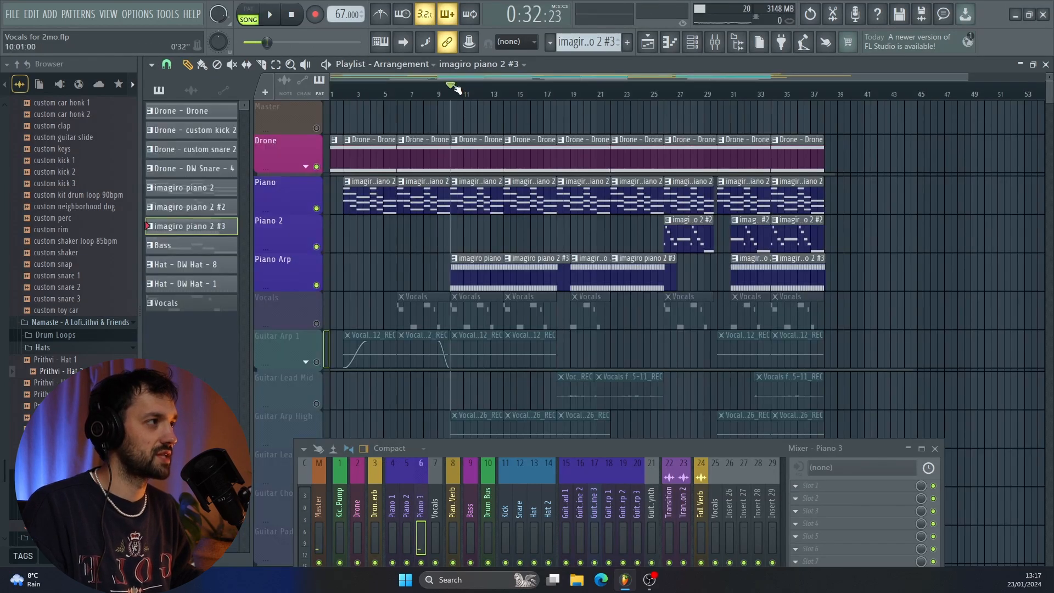
pyautogui.press('space')
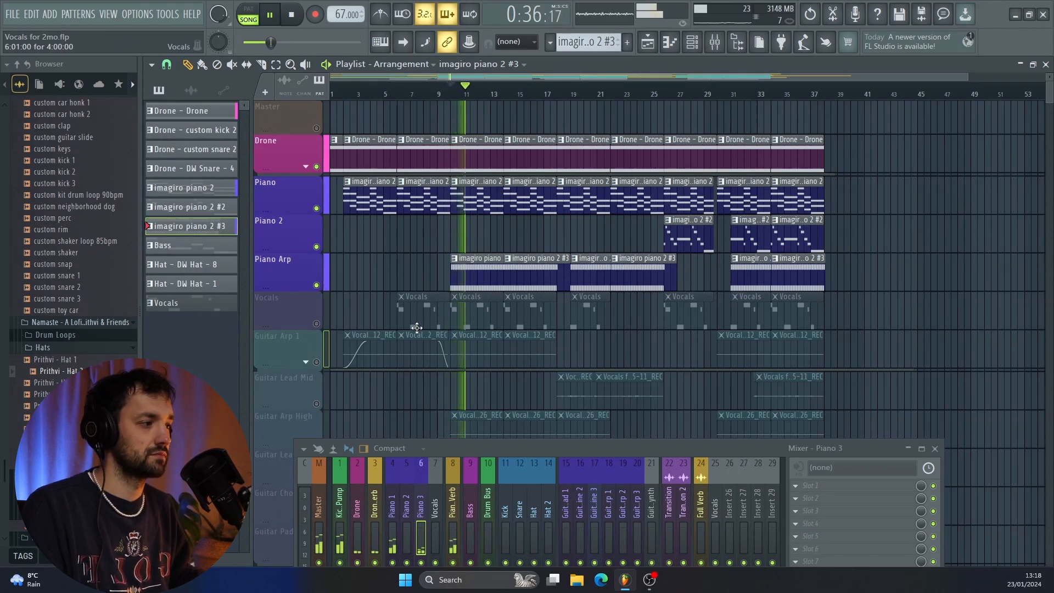
pyautogui.press('space')
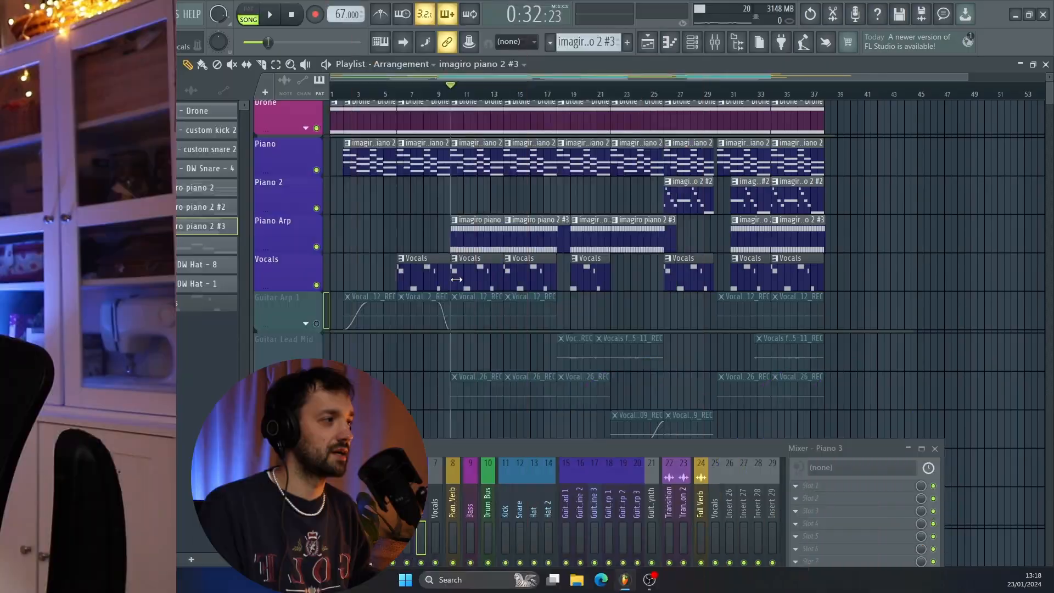
# Open the Vocals pattern in the piano roll, inspect its LABS choir preset, and close the plugin and channel rack
pyautogui.doubleClick(456, 280)
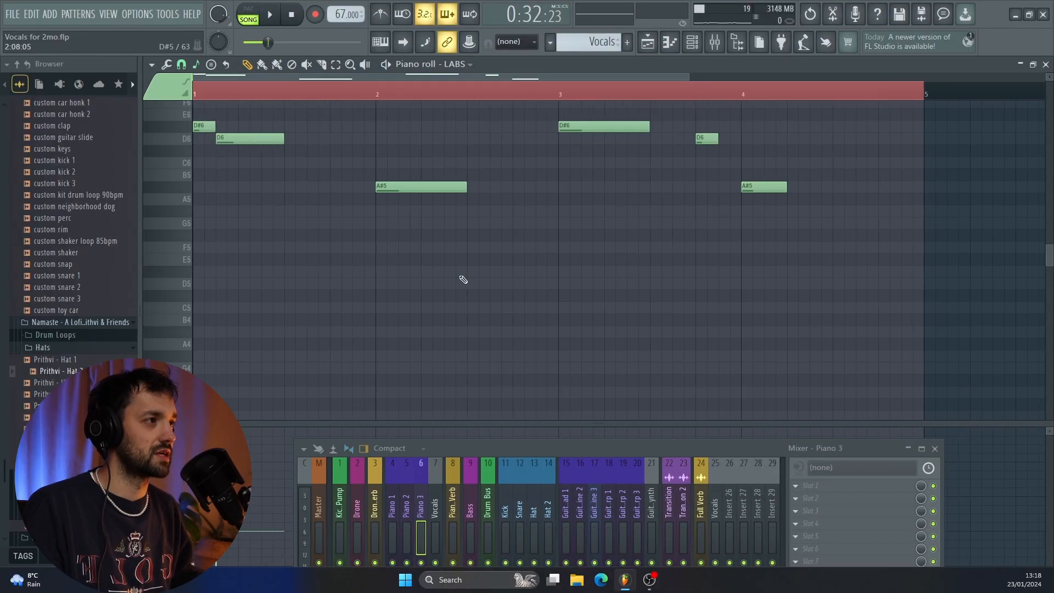
pyautogui.click(693, 41)
pyautogui.click(448, 222)
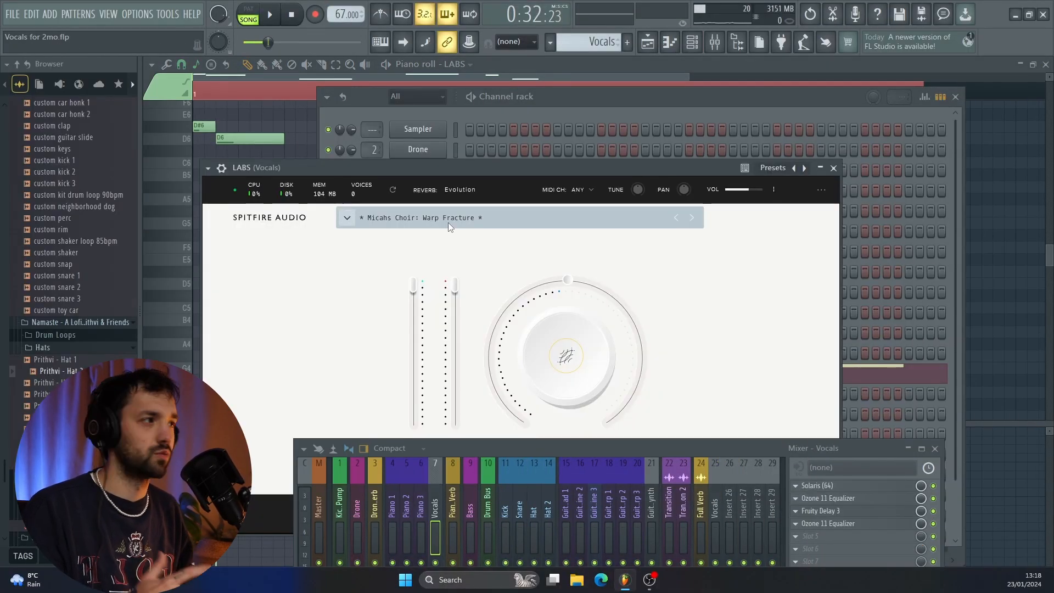
pyautogui.click(836, 168)
pyautogui.click(956, 97)
# Play the Vocals pattern on its own in pattern mode
pyautogui.click(244, 10)
pyautogui.scroll(3, 248, 184)
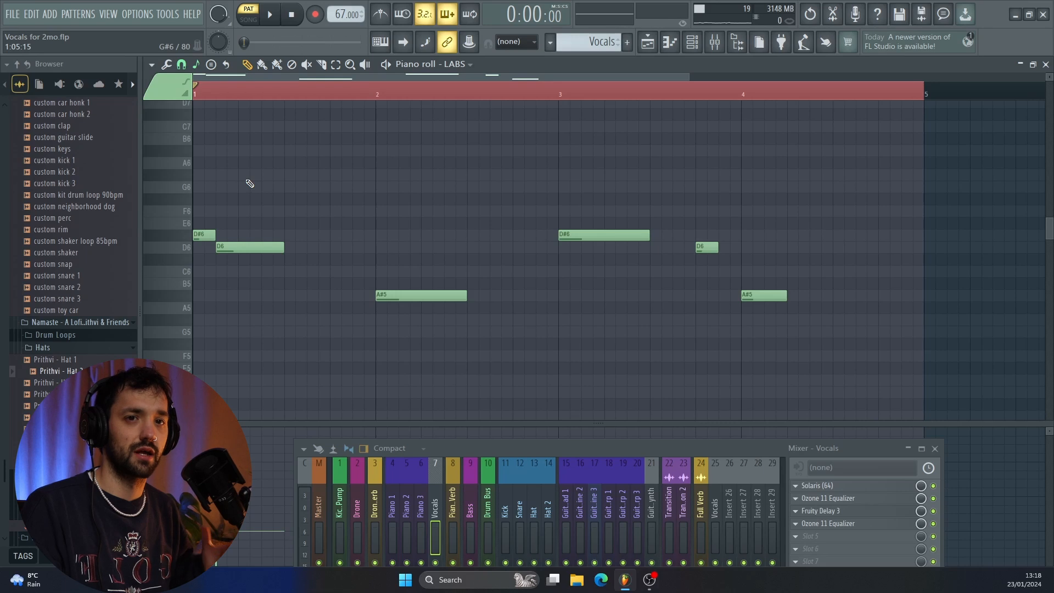
pyautogui.press('space')
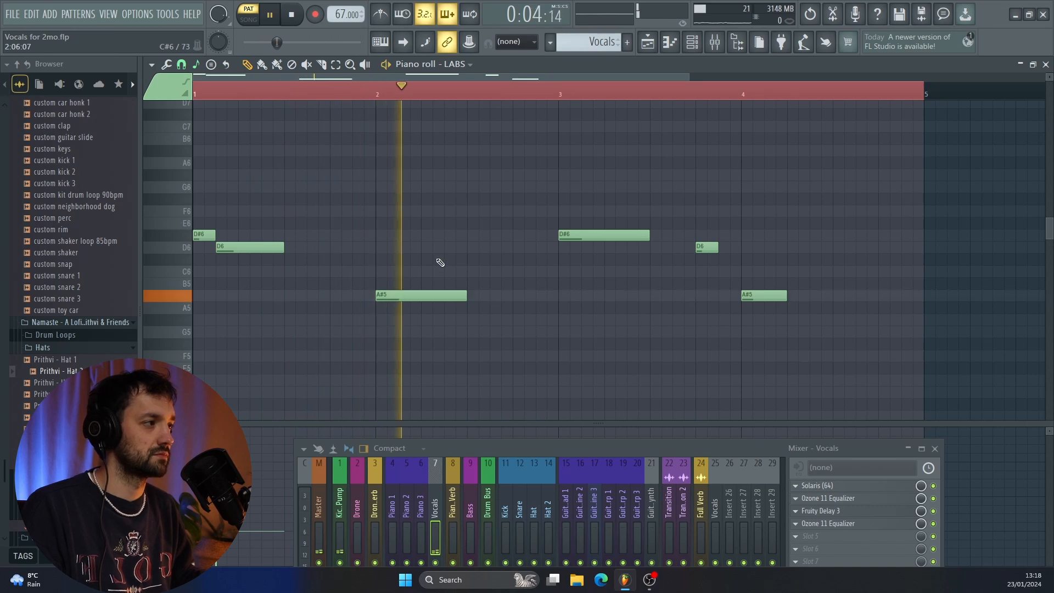
# Play the song from bar 10 in the playlist to hear Vocals with the drone and piano tracks
pyautogui.press('F5')
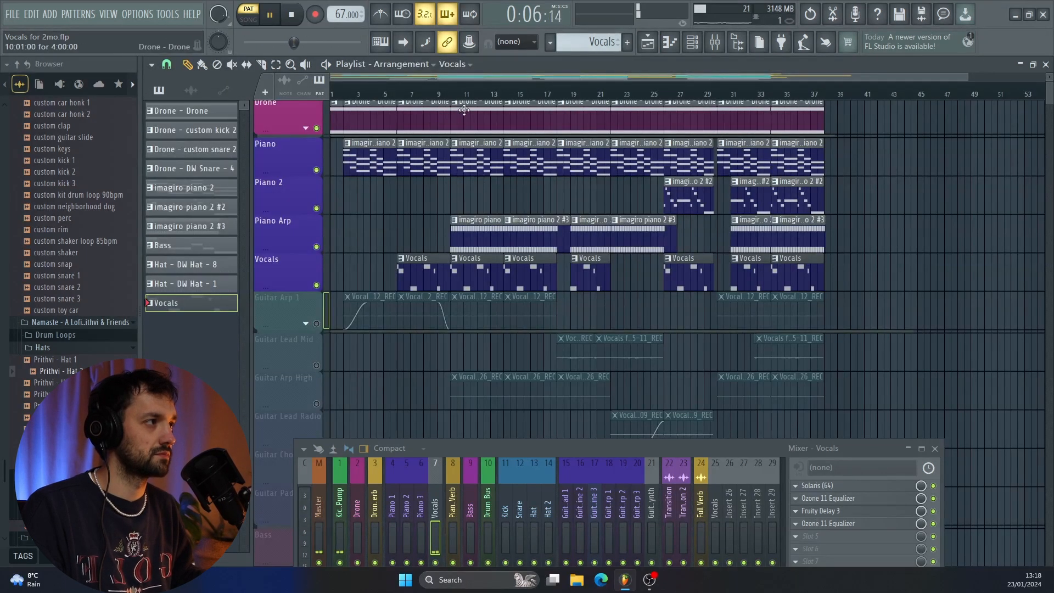
pyautogui.click(453, 95)
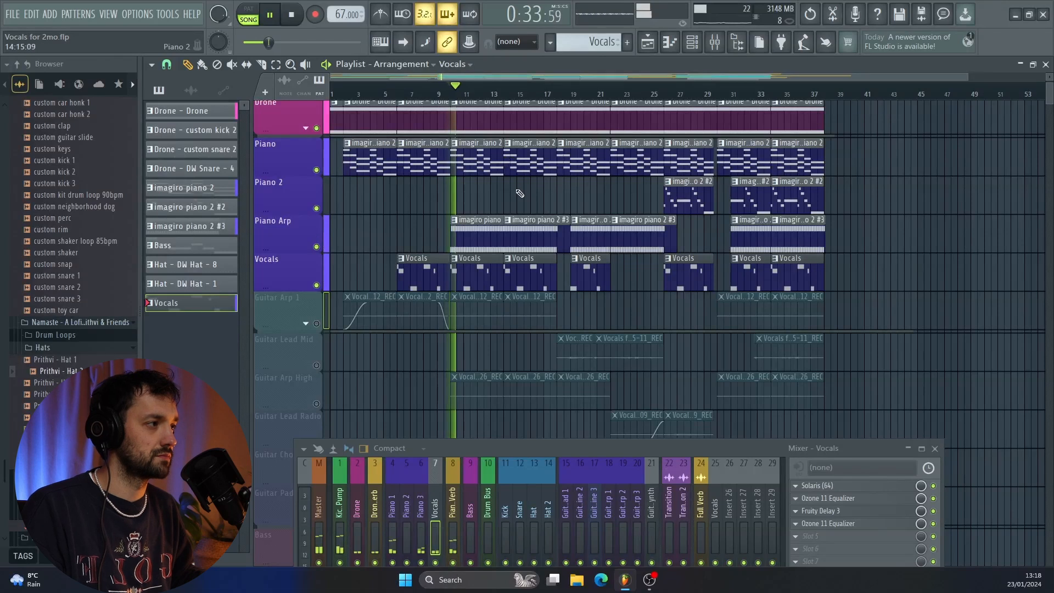
pyautogui.scroll(-2, 496, 220)
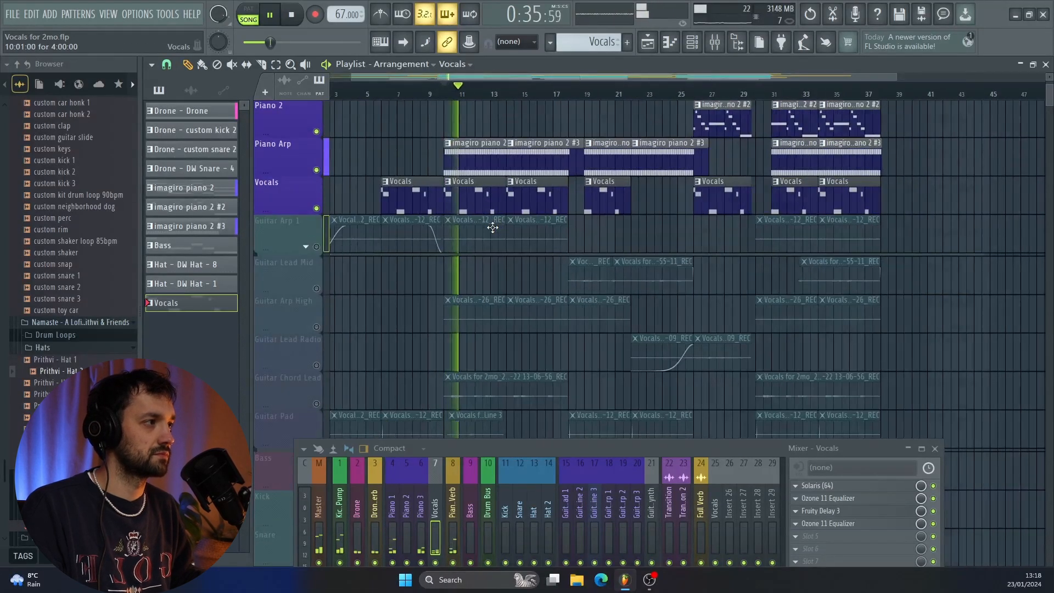
pyautogui.scroll(2, 410, 242)
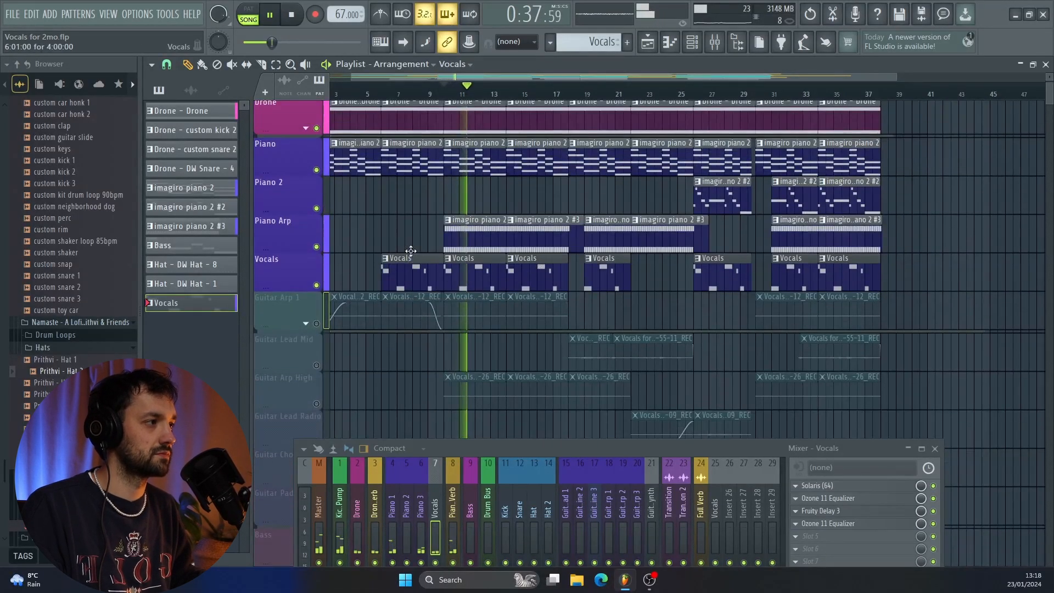
pyautogui.press('space')
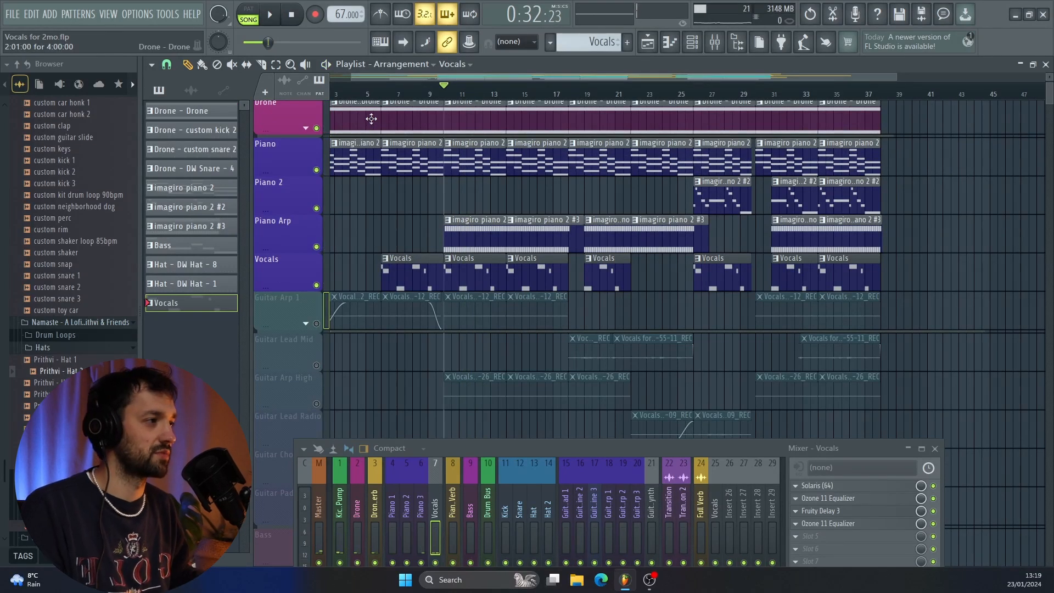
# Enable the Bass track and play the arrangement from bar 10 to hear it with the drone and piano
pyautogui.scroll(-2, 372, 119)
pyautogui.scroll(-7, 371, 119)
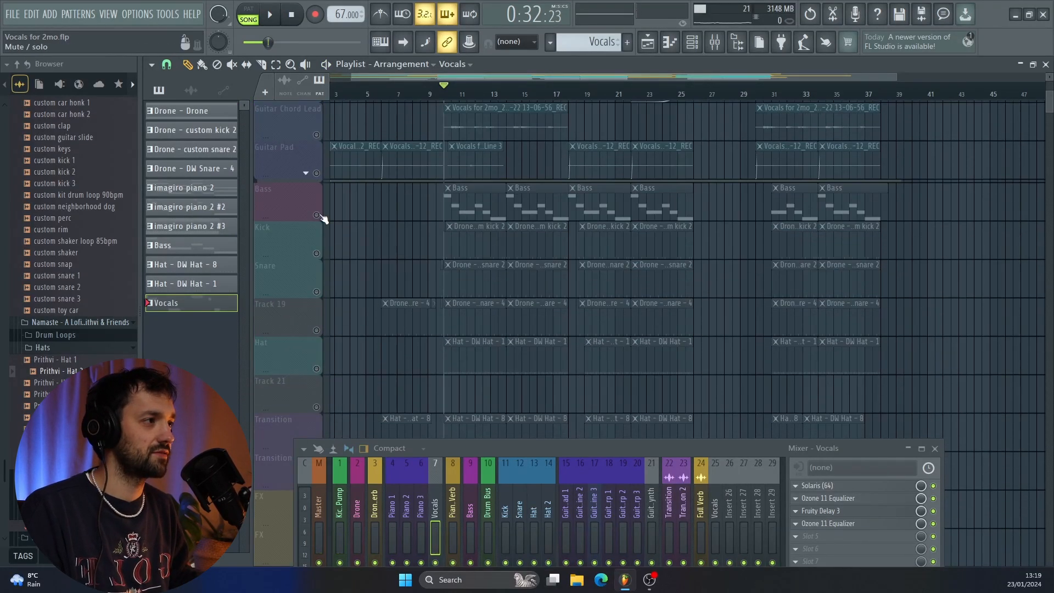
pyautogui.click(317, 216)
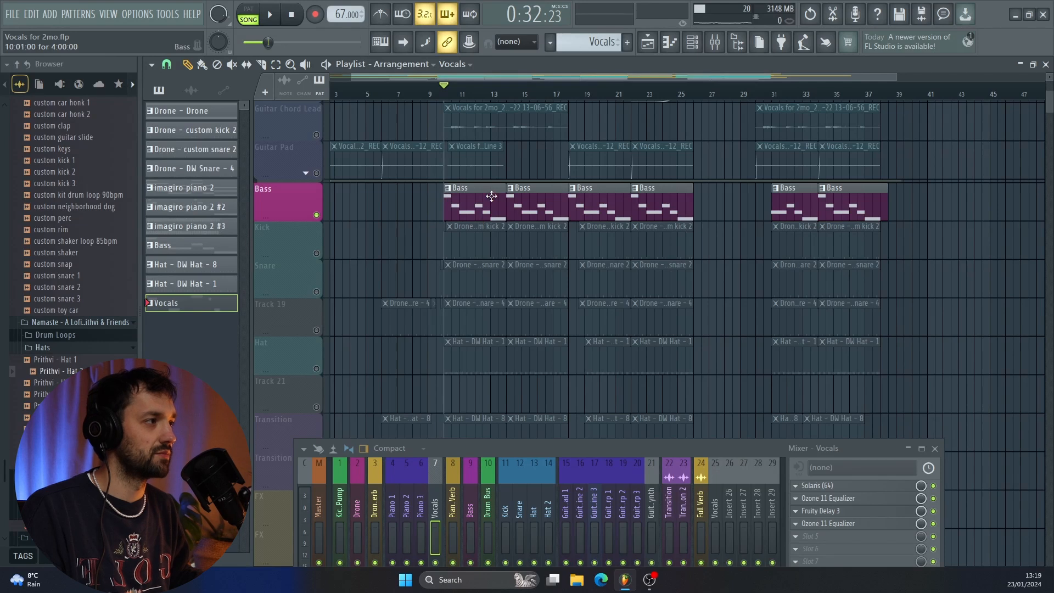
pyautogui.press('space')
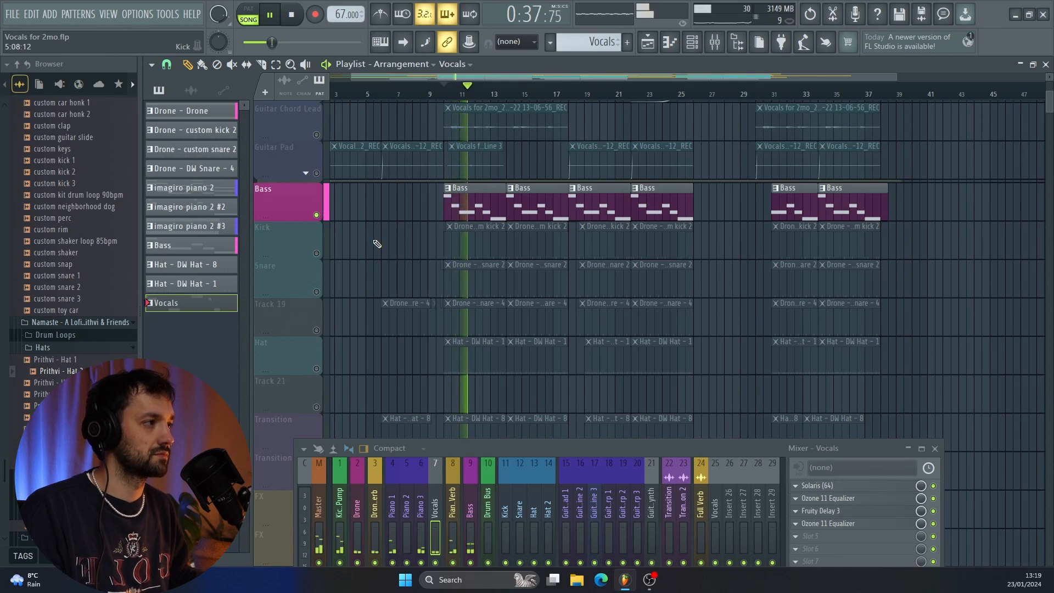
pyautogui.press('space')
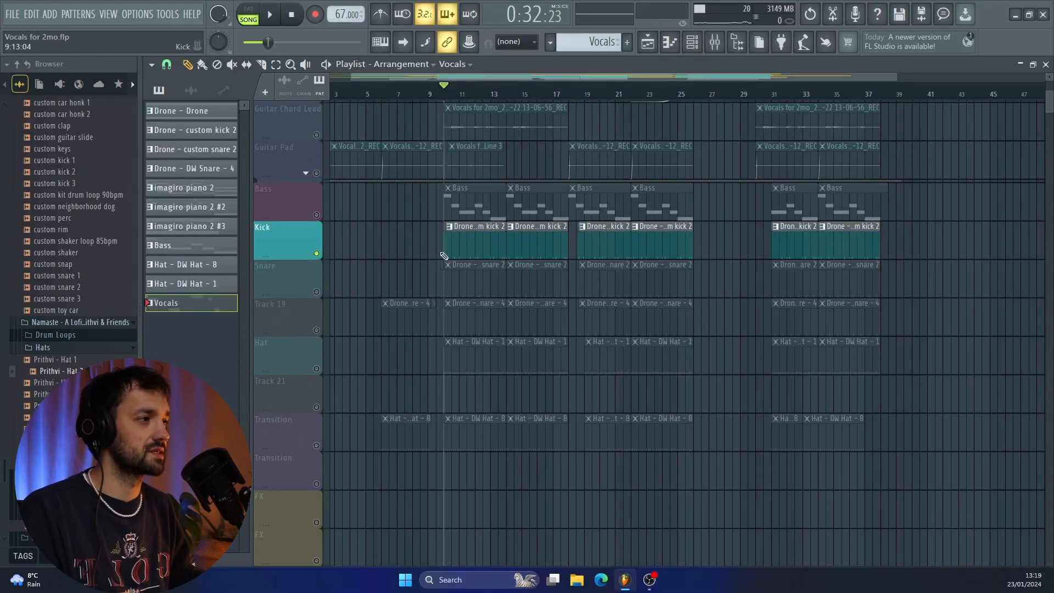
# Enable the Snare track alongside Kick and play the two drum tracks from bar 10
pyautogui.click(311, 295)
pyautogui.press('space')
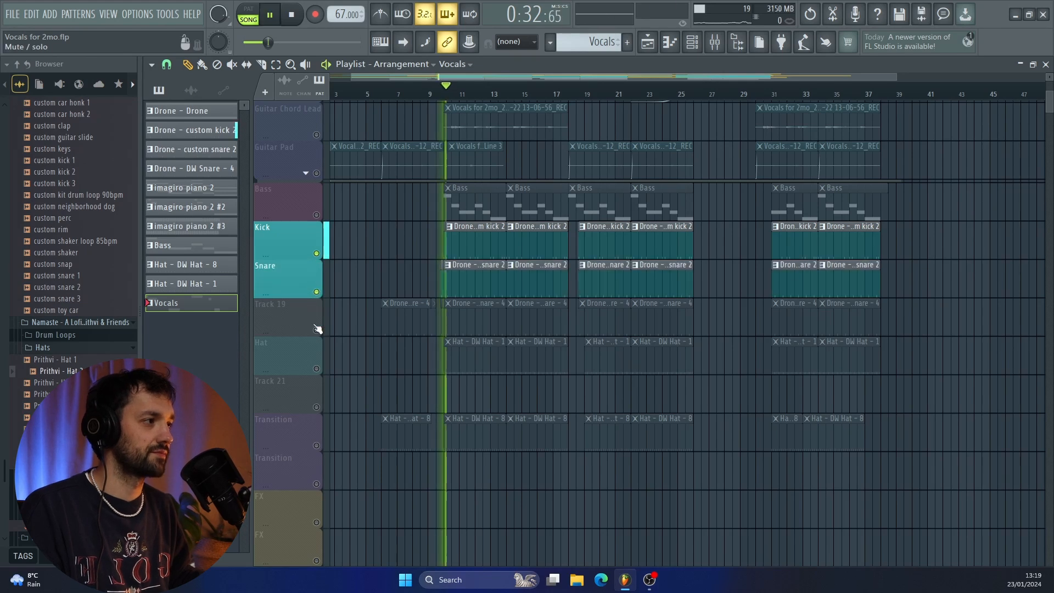
pyautogui.scroll(2, 418, 316)
pyautogui.scroll(2, 418, 317)
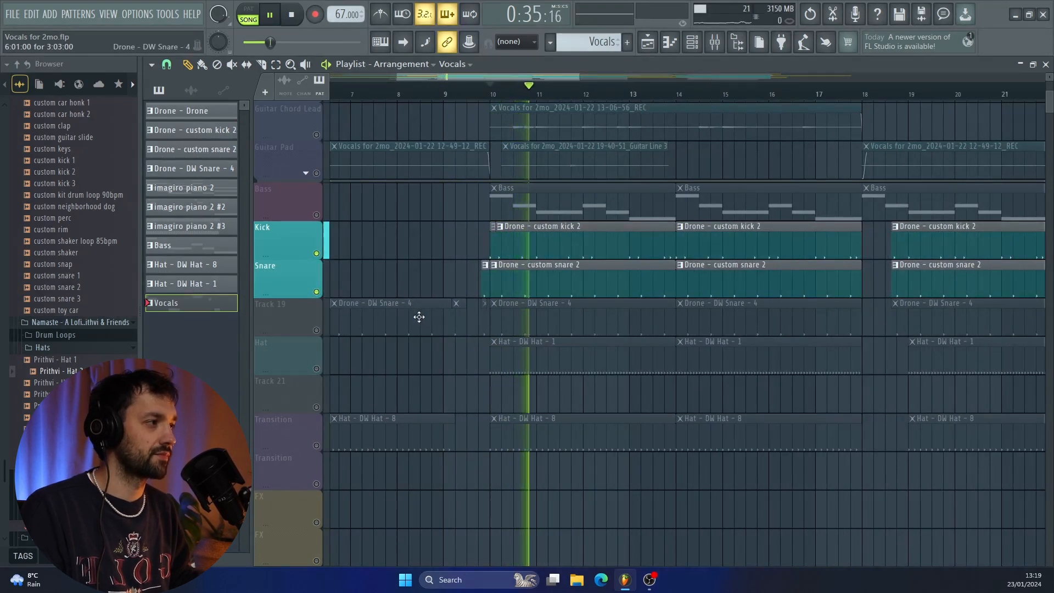
pyautogui.press('space')
# Add Track 19, the upper Transition track and Hat one by one while playing the drums from bar 10
pyautogui.click(316, 330)
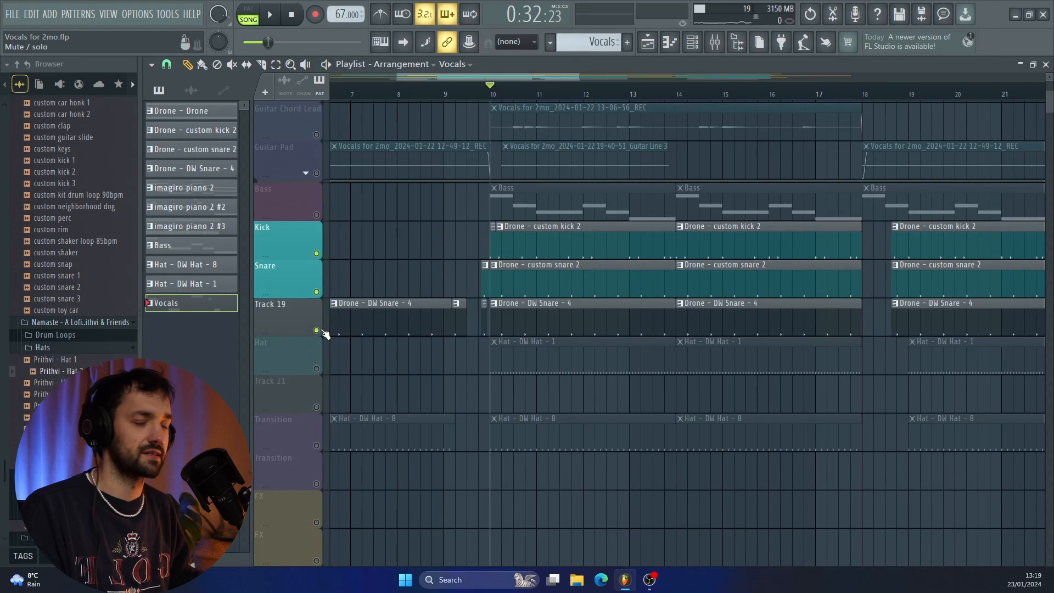
pyautogui.press('space')
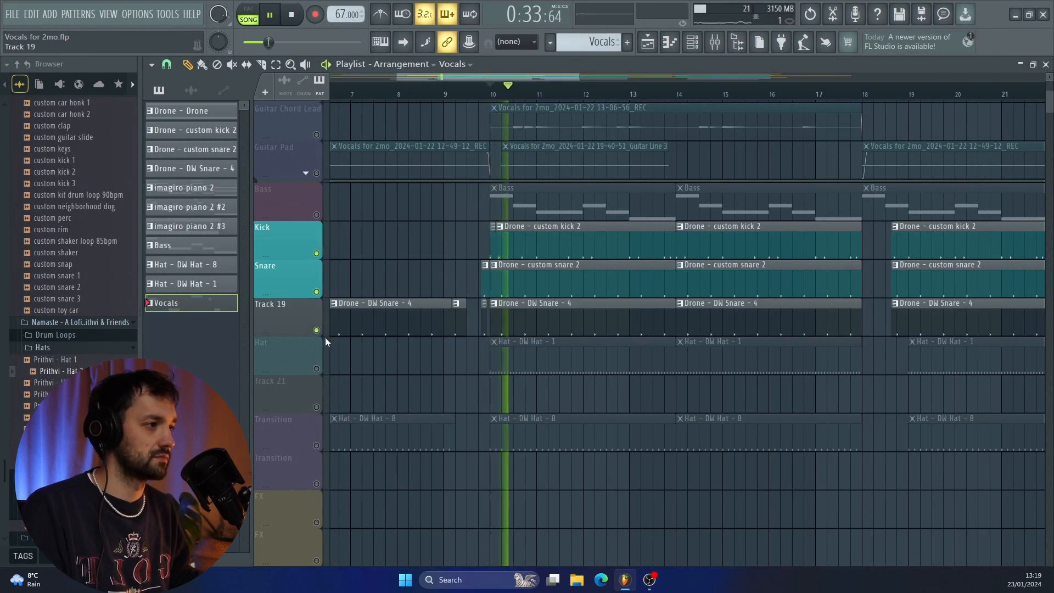
pyautogui.click(316, 446)
pyautogui.press('space')
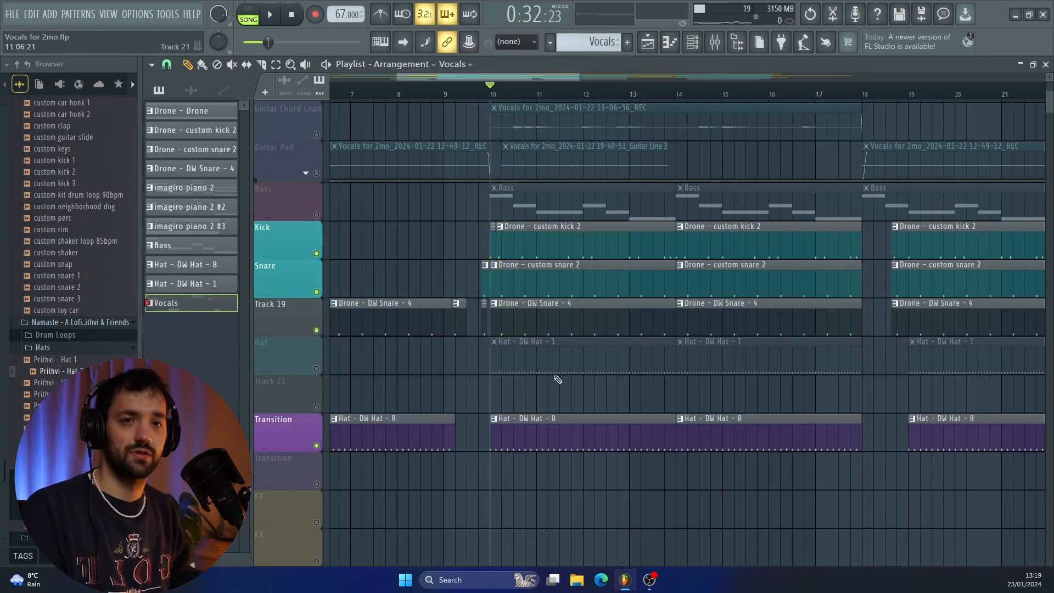
pyautogui.press('space')
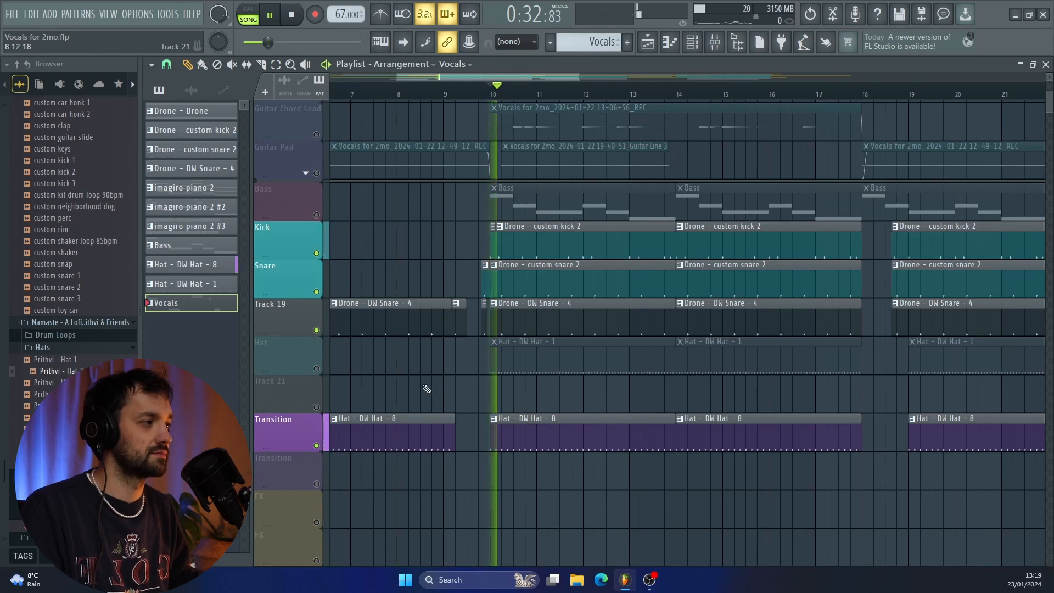
pyautogui.click(318, 369)
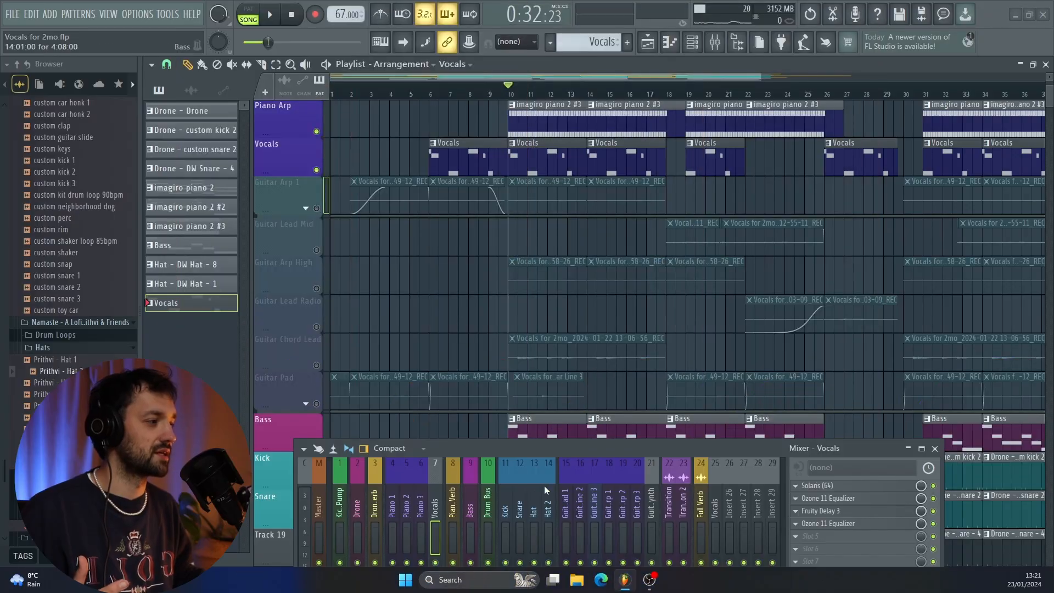
# Select the first guitar track in the mixer and open the effect in its second slot
pyautogui.click(564, 494)
pyautogui.click(821, 498)
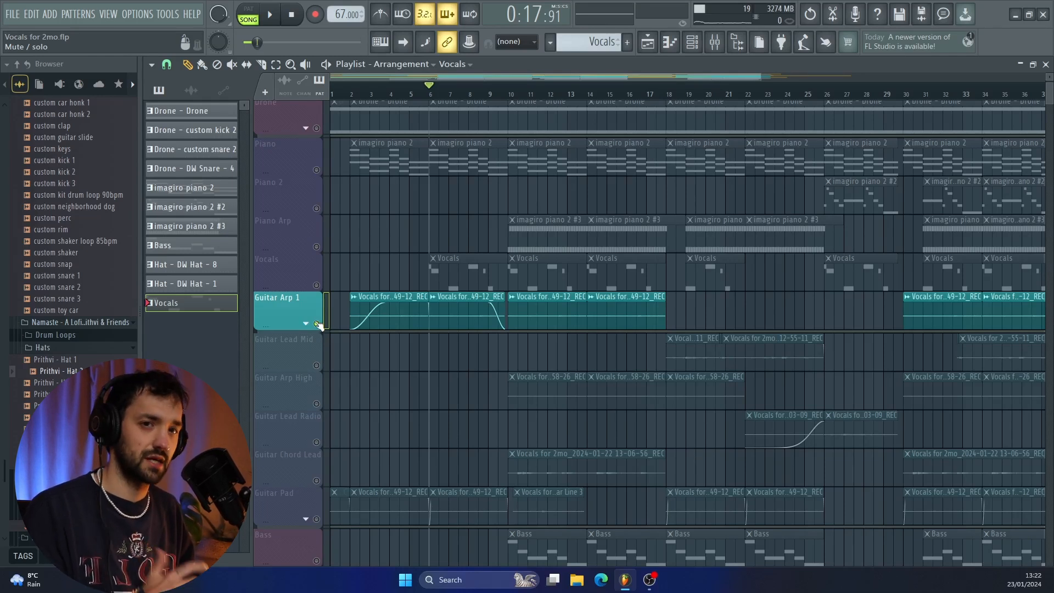
# Play the soloed Guitar Arp 1 track from bar 6 and examine its clips and fades
pyautogui.press('space')
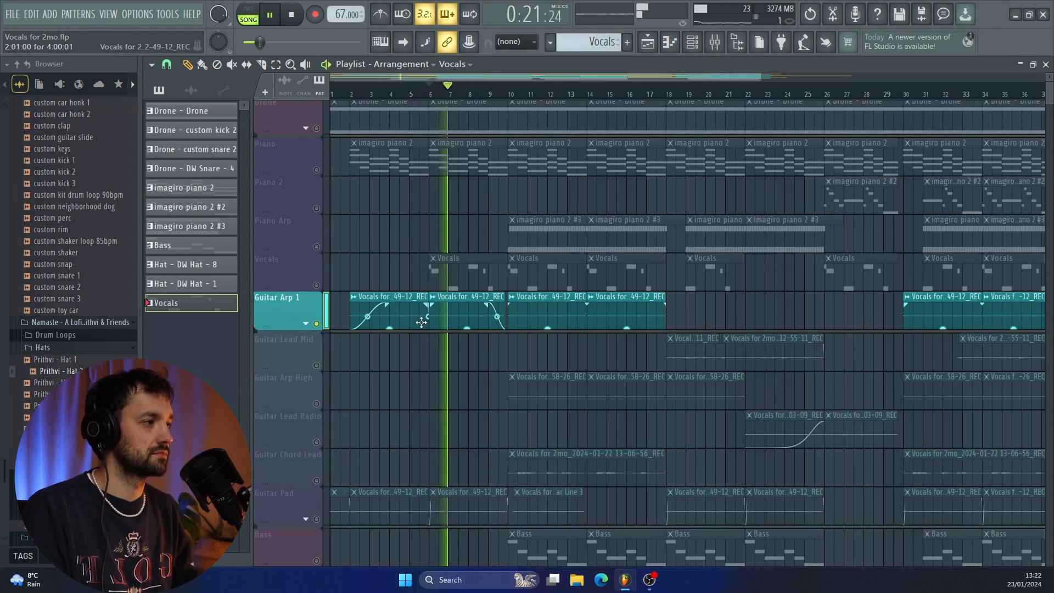
pyautogui.scroll(2, 421, 323)
pyautogui.scroll(2, 421, 322)
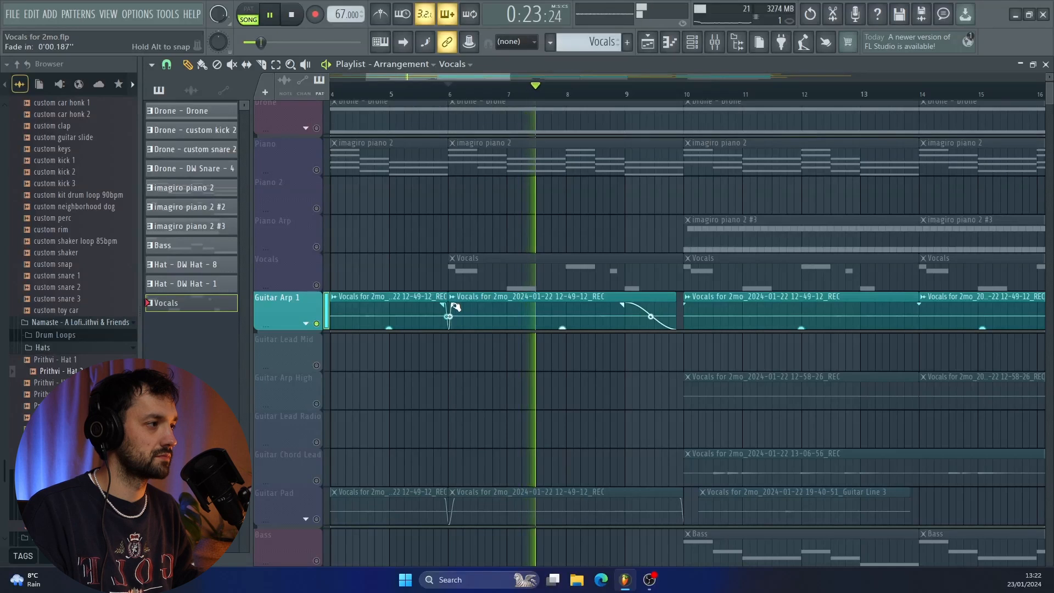
pyautogui.press('space')
pyautogui.scroll(-5, 420, 375)
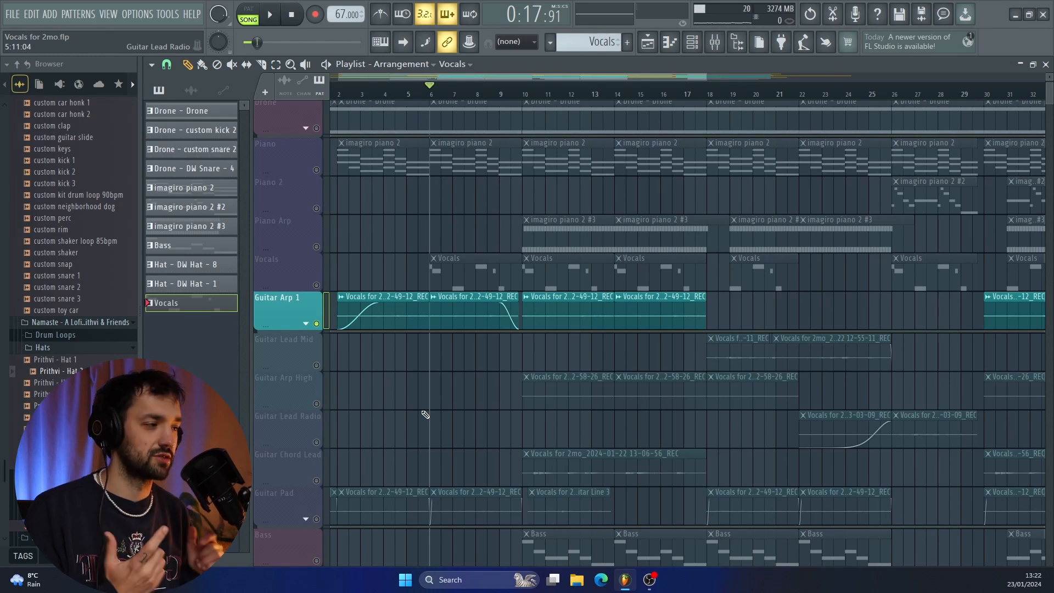
# Solo the Guitar Lead Mid track and play it from bar 18
pyautogui.click(317, 369)
pyautogui.click(712, 90)
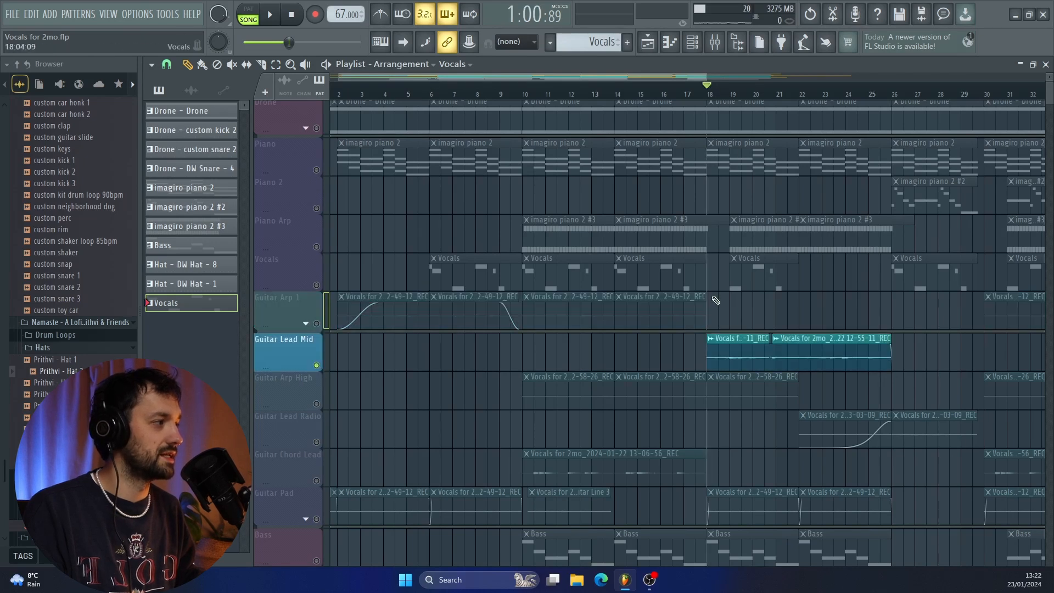
pyautogui.press('space')
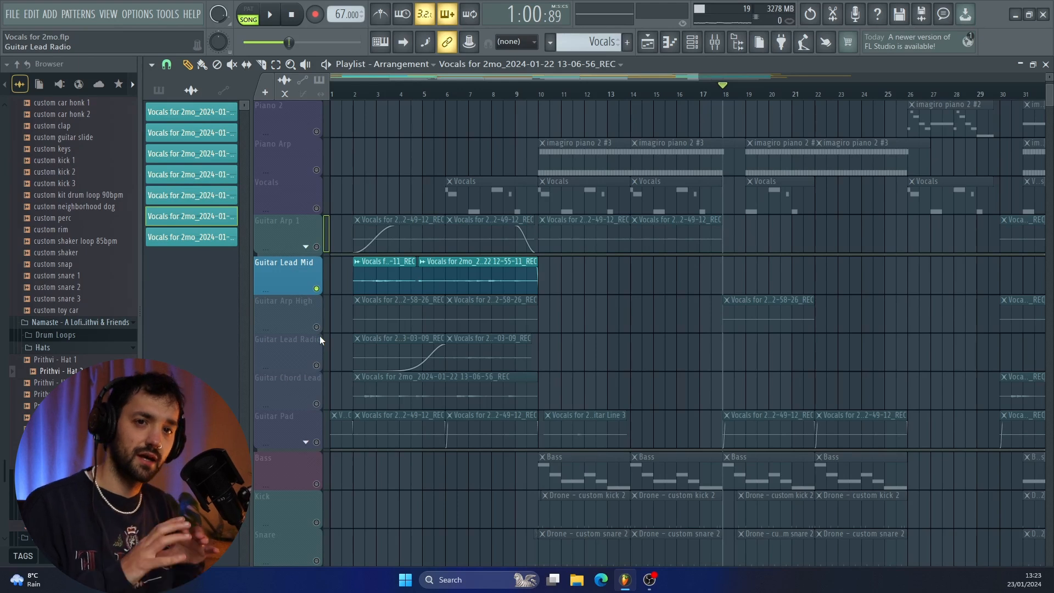
# Mute Guitar Lead Mid, enable Guitar Arp High, and play it on its own from bar 2
pyautogui.scroll(3, 416, 262)
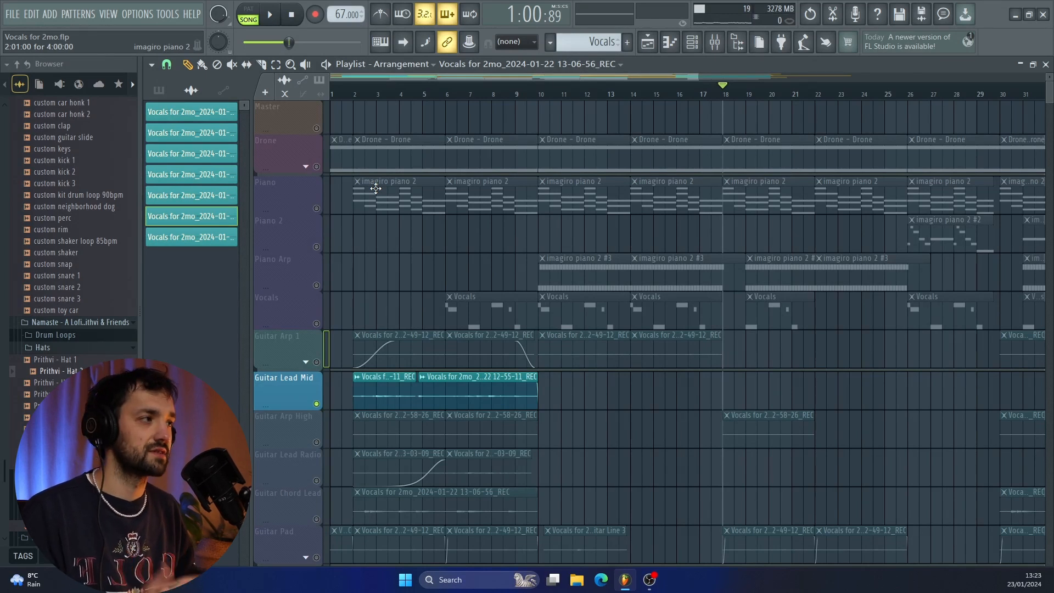
pyautogui.click(316, 404)
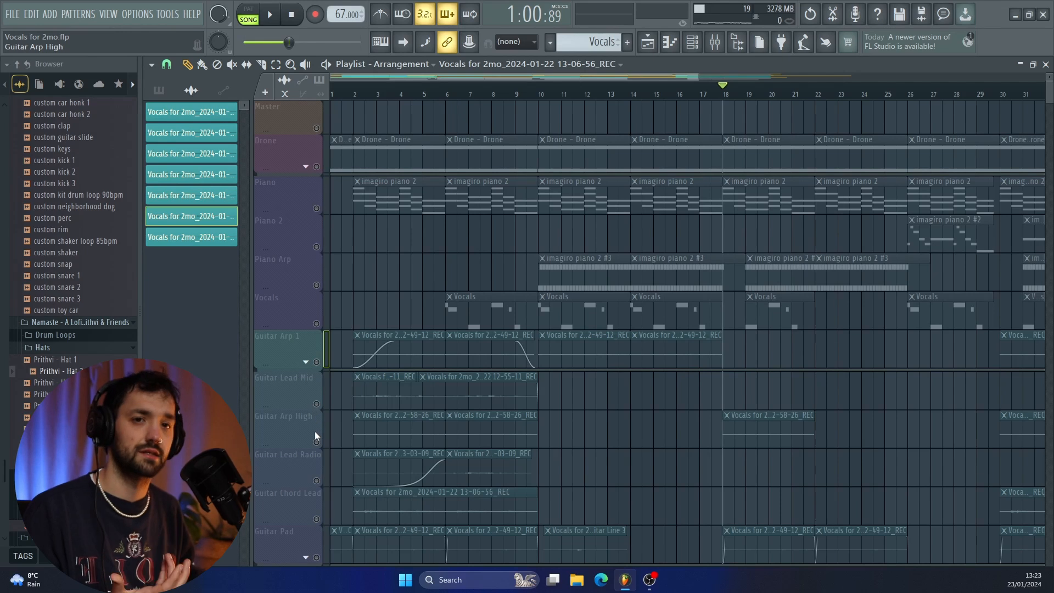
pyautogui.scroll(-2, 342, 352)
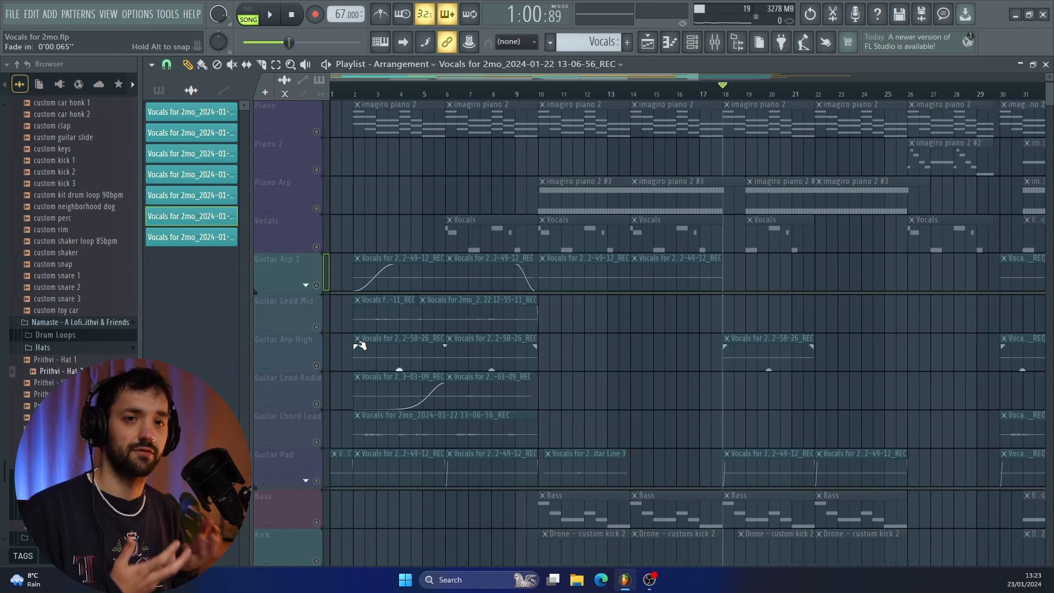
pyautogui.click(360, 346)
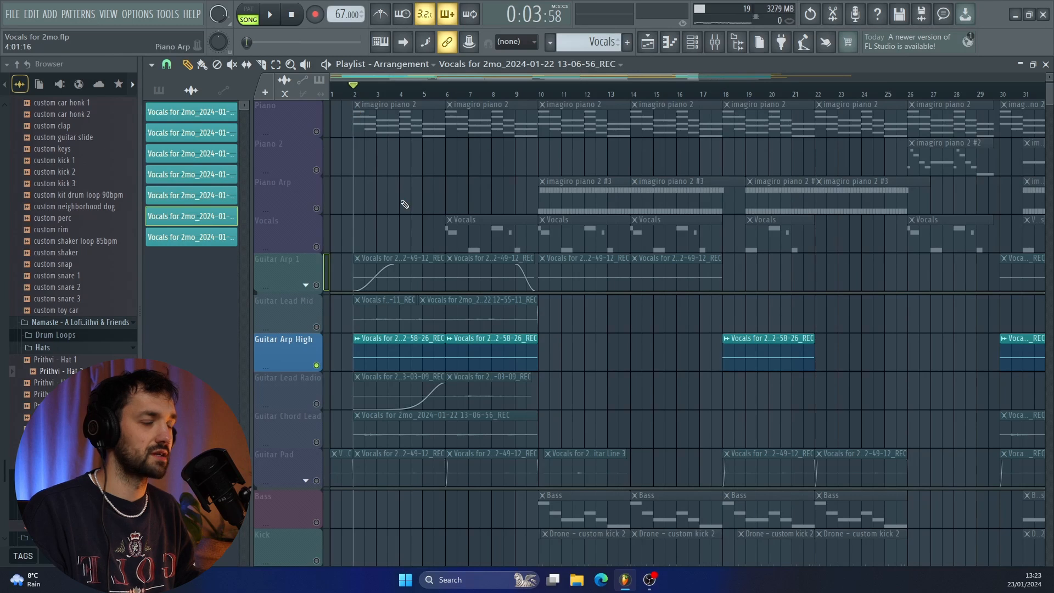
pyautogui.press('space')
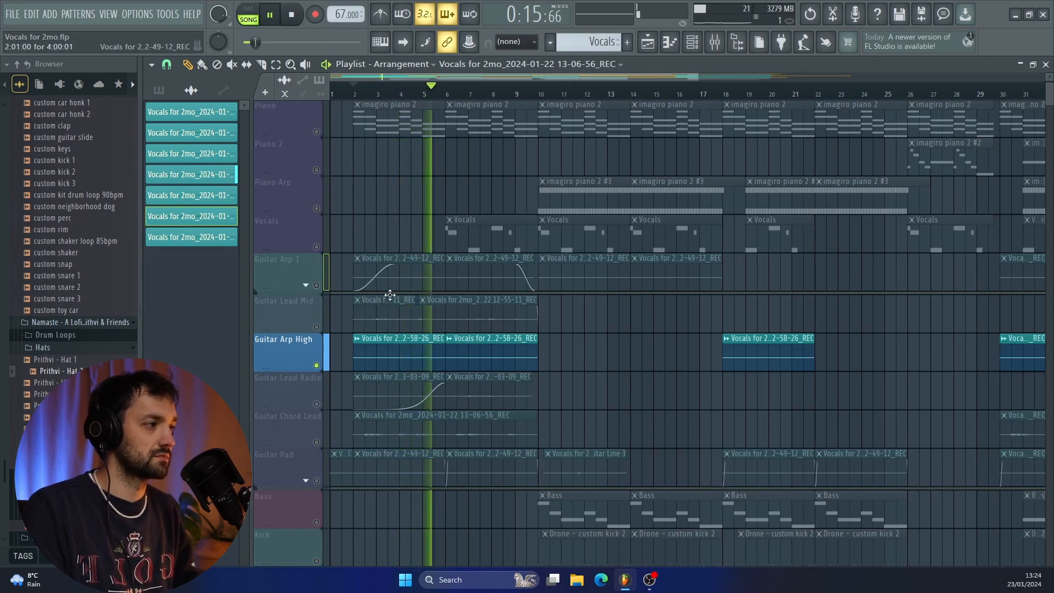
# Solo the Guitar Lead Radio track, set the playhead to bar 6, and inspect its Ozone 11 Equalizer
pyautogui.click(297, 387)
pyautogui.press('space')
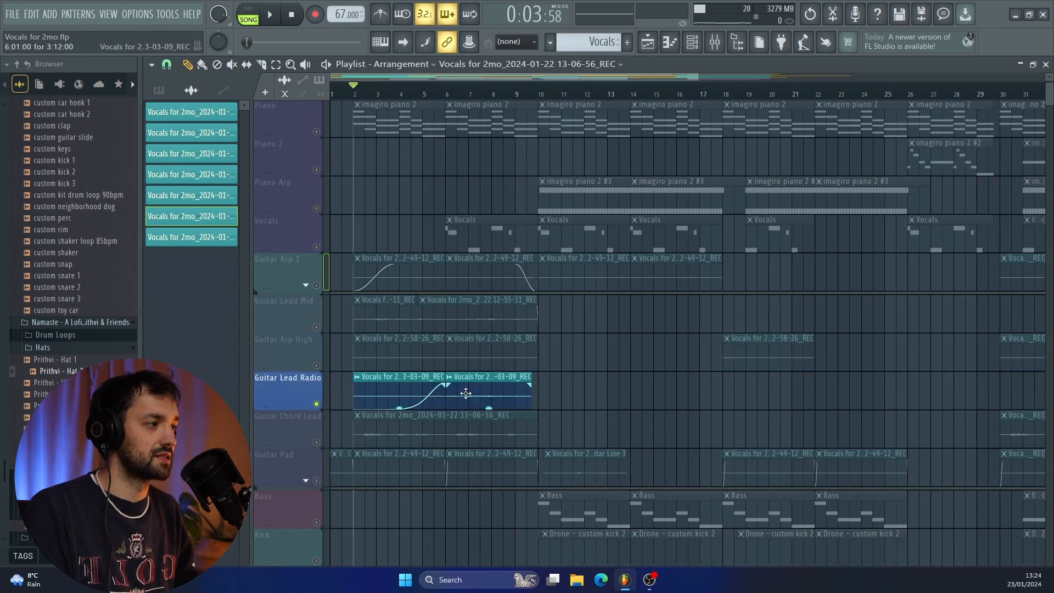
pyautogui.click(456, 96)
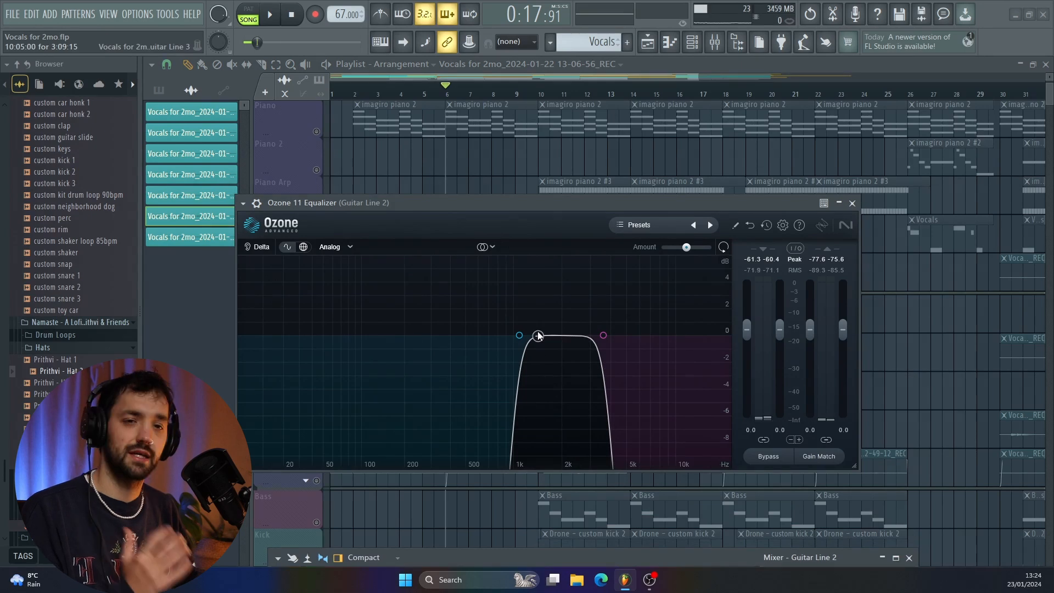
pyautogui.click(852, 203)
# Open the mixer on Guitar Line 2 to view its effects, and play Guitar Lead Radio from bar 6
pyautogui.click(692, 43)
pyautogui.click(693, 45)
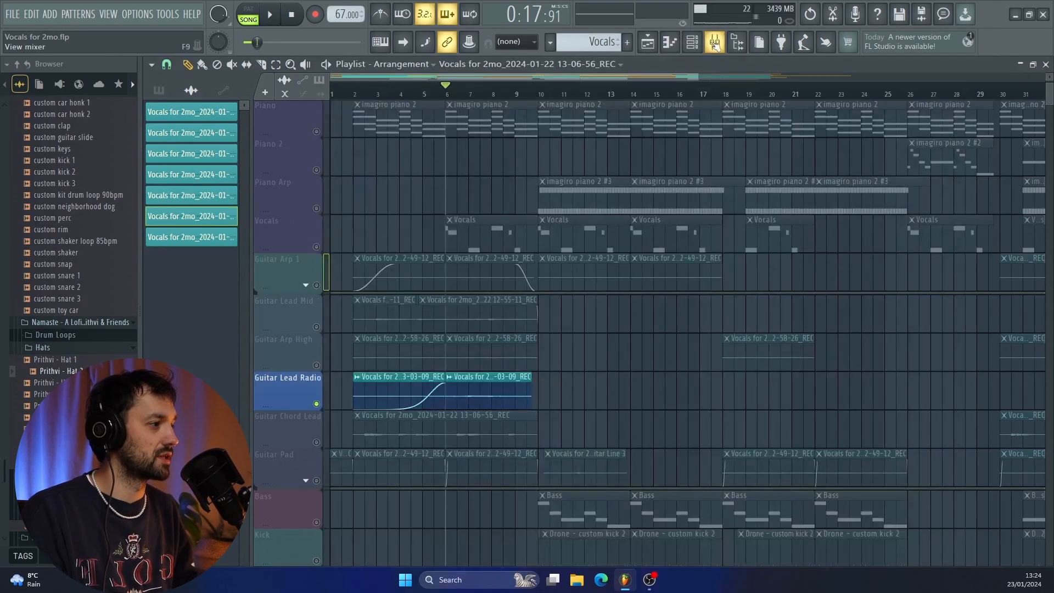
pyautogui.click(714, 43)
pyautogui.moveTo(654, 560); pyautogui.dragTo(634, 214)
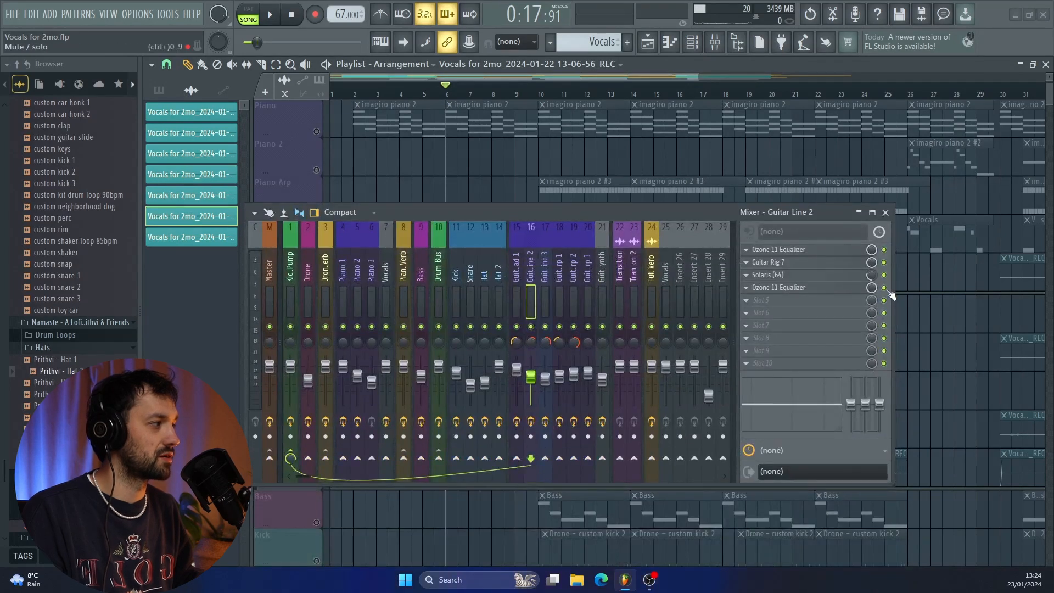
pyautogui.press('space')
pyautogui.click(885, 212)
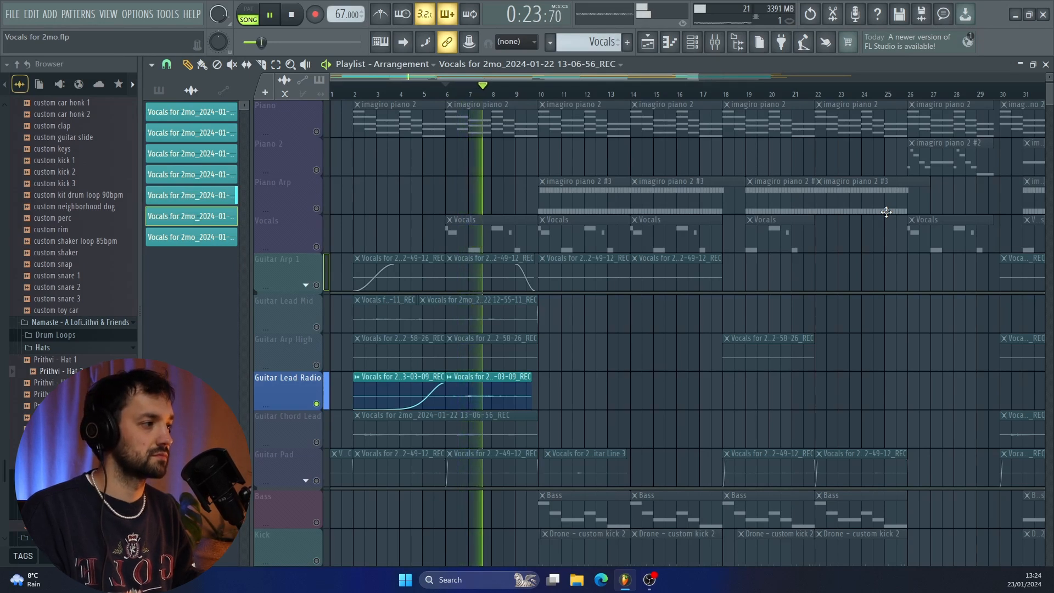
pyautogui.press('space')
# Reopen the mixer, replay Guitar Lead Radio from bar 6 for comparison, and close the mixer
pyautogui.press('F9')
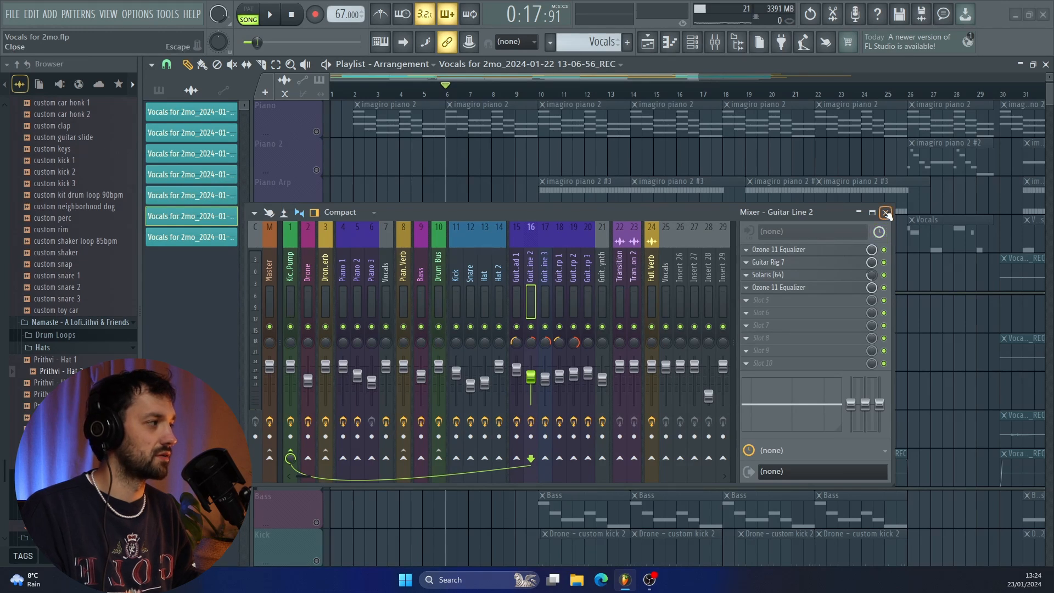
pyautogui.press('space')
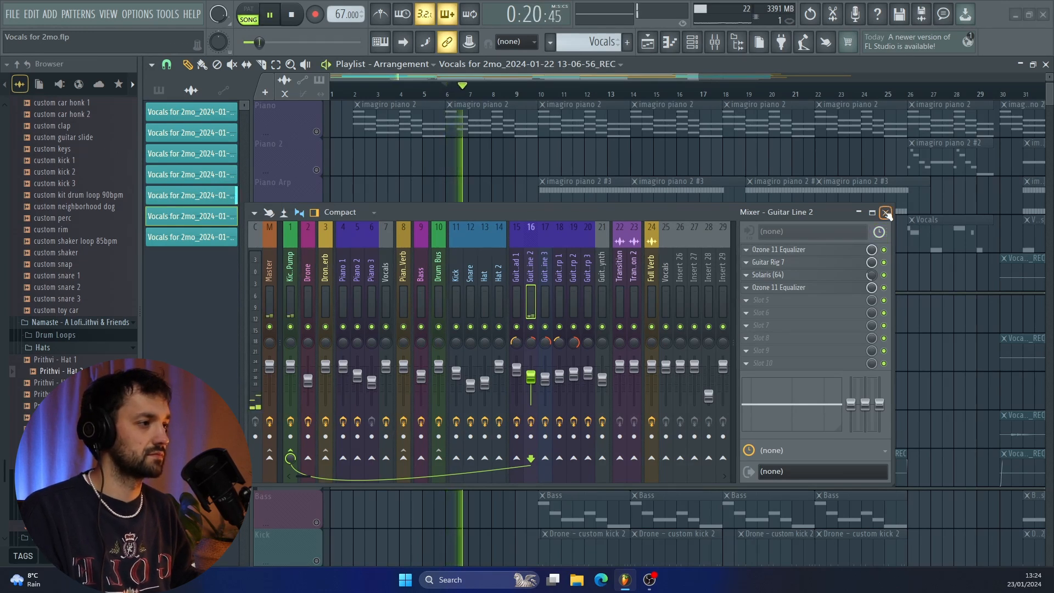
pyautogui.click(886, 213)
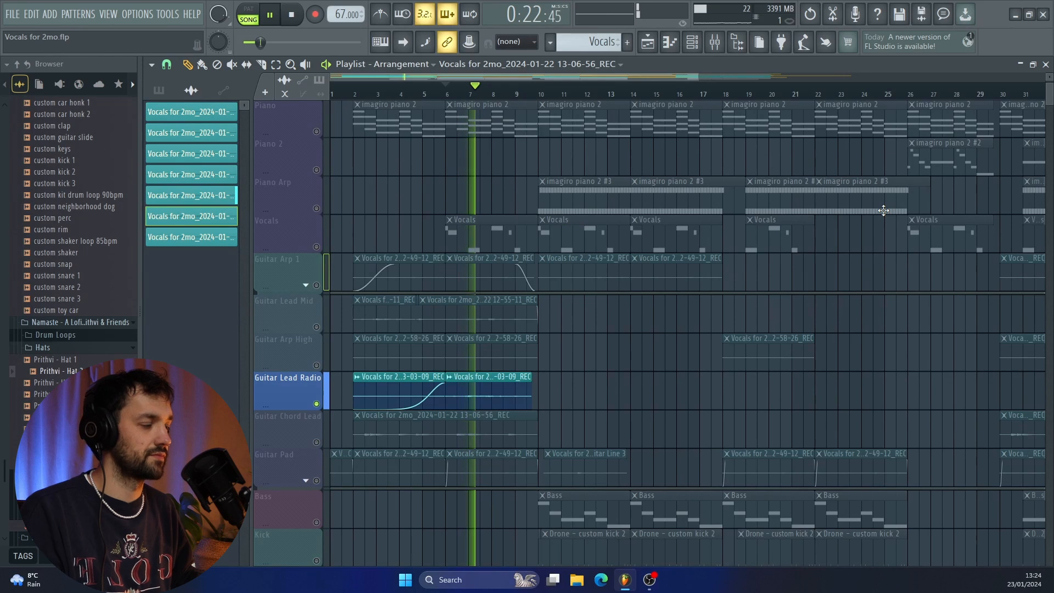
pyautogui.press('space')
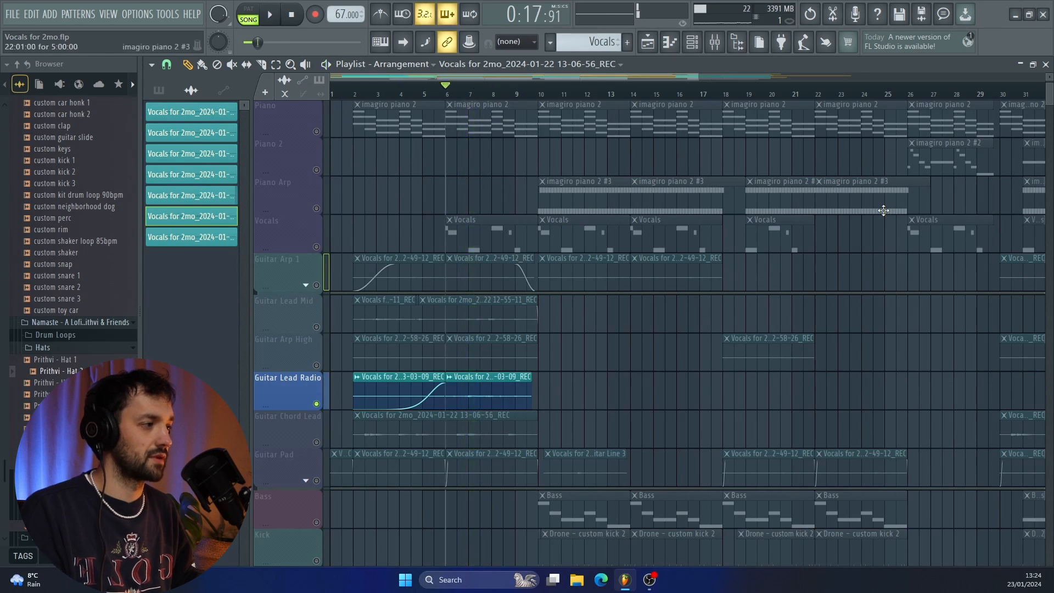
# Solo the Guitar Chord Lead track and play it from bar 2
pyautogui.click(324, 429)
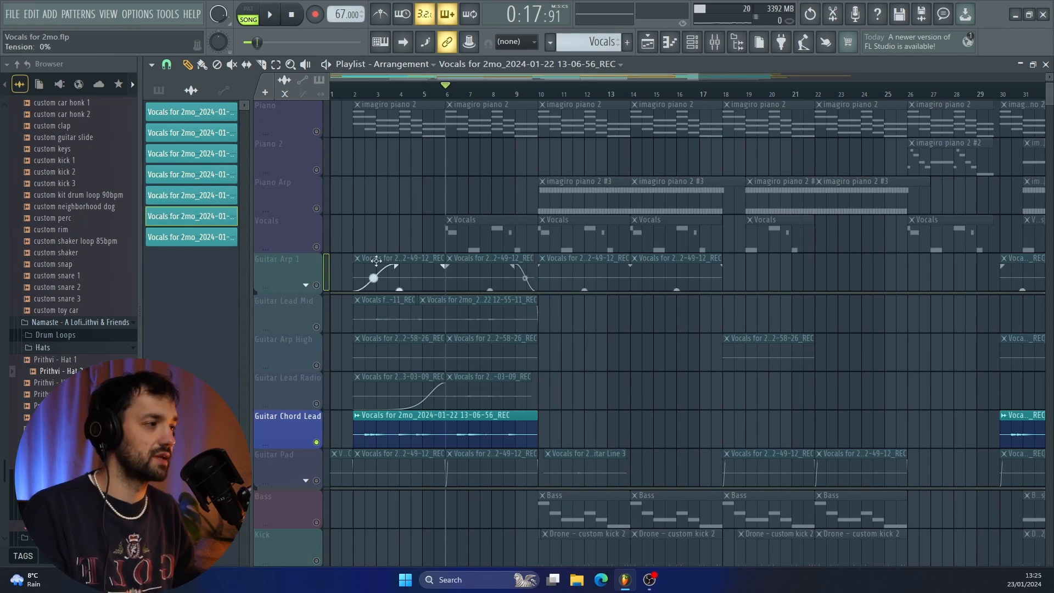
pyautogui.click(356, 92)
pyautogui.press('space')
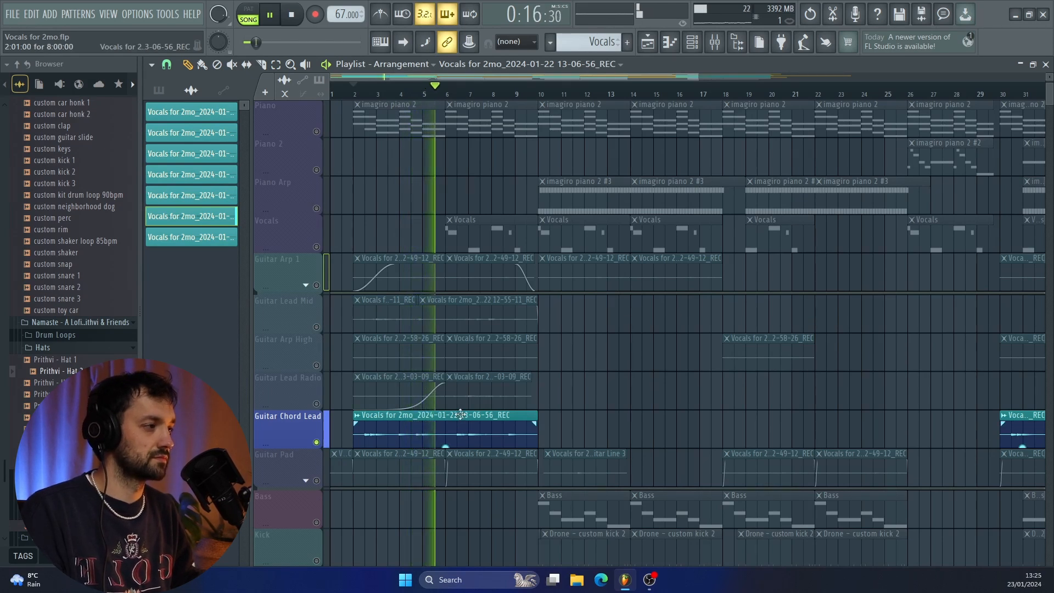
pyautogui.press('space')
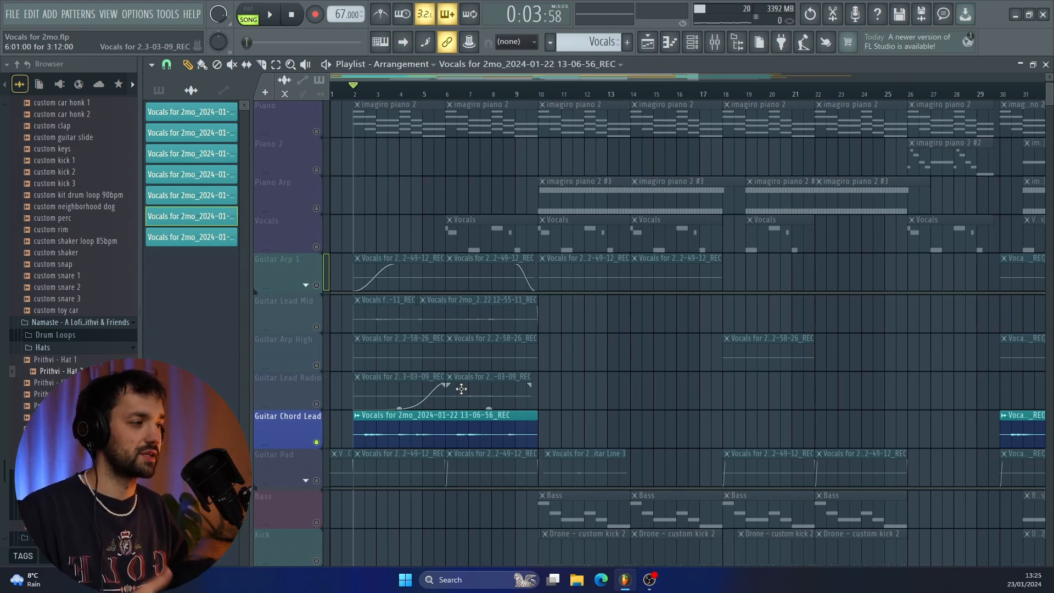
# Solo the Guitar Pad track, view the effects on its Guitar Synth mixer insert, and play it from bar 2
pyautogui.click(320, 465)
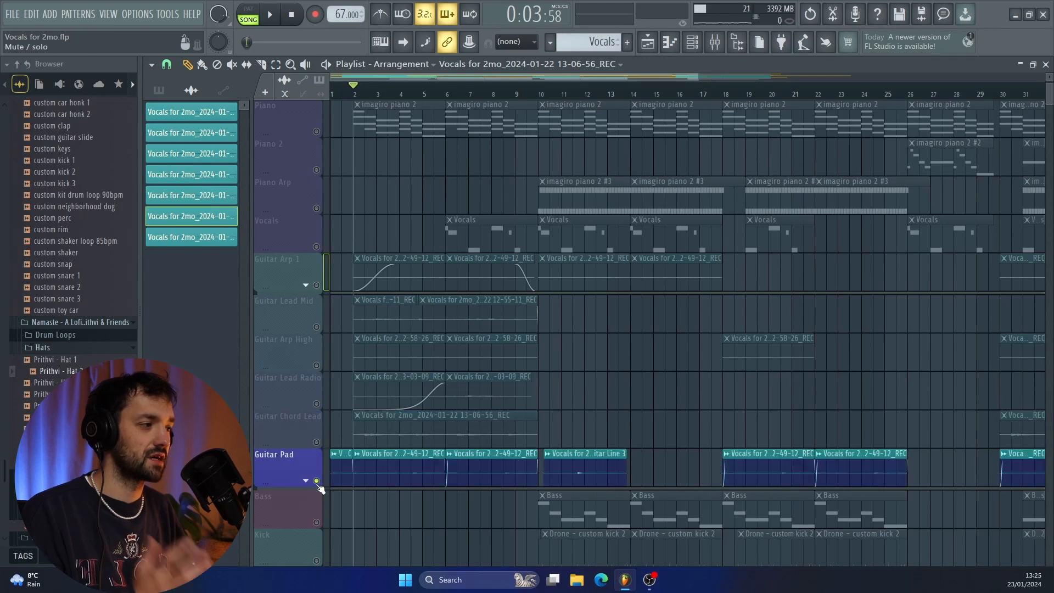
pyautogui.click(318, 481)
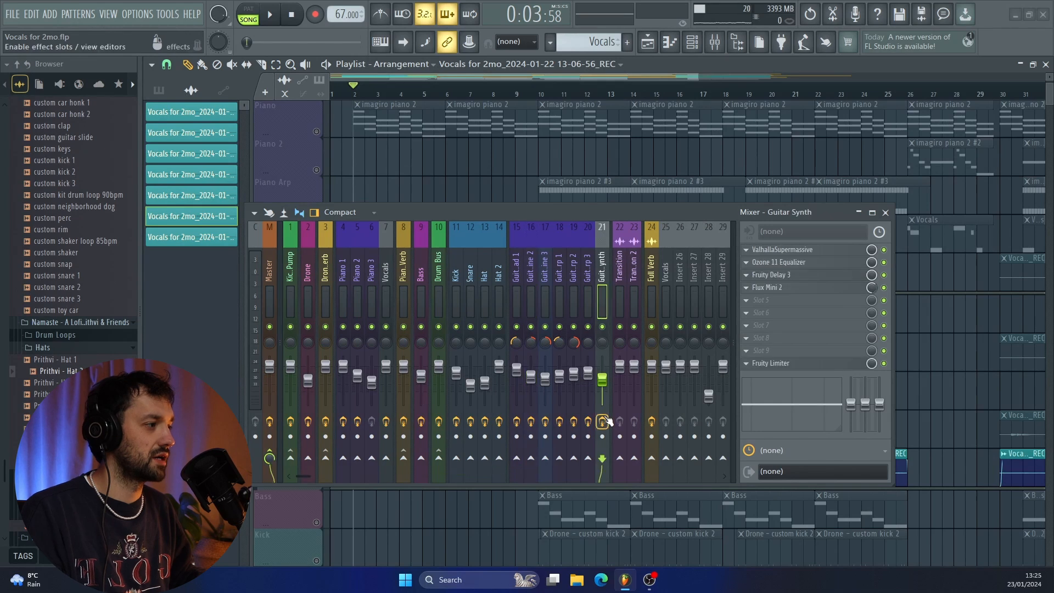
pyautogui.click(885, 212)
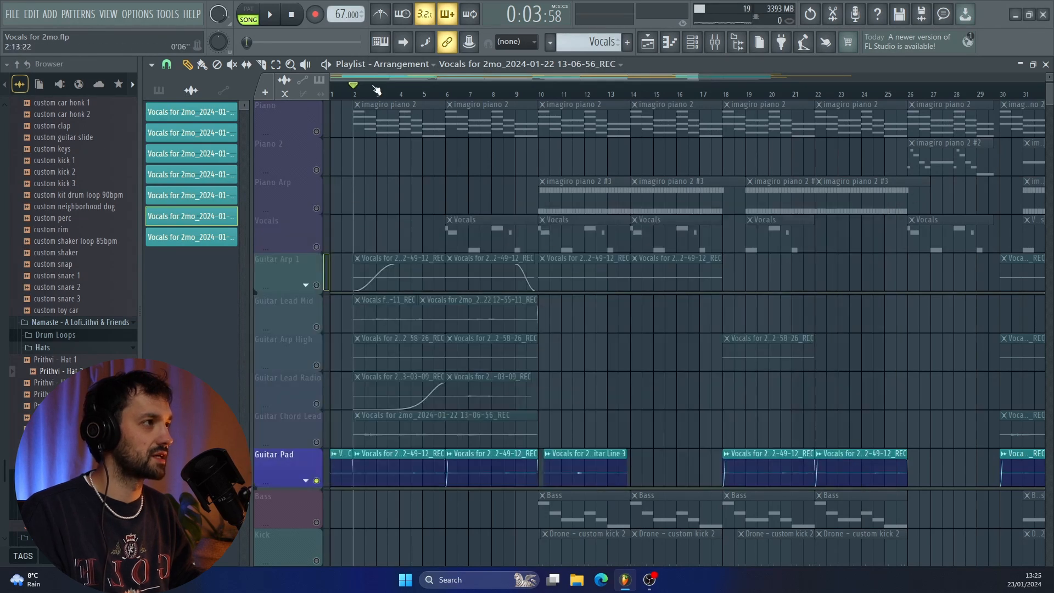
pyautogui.press('space')
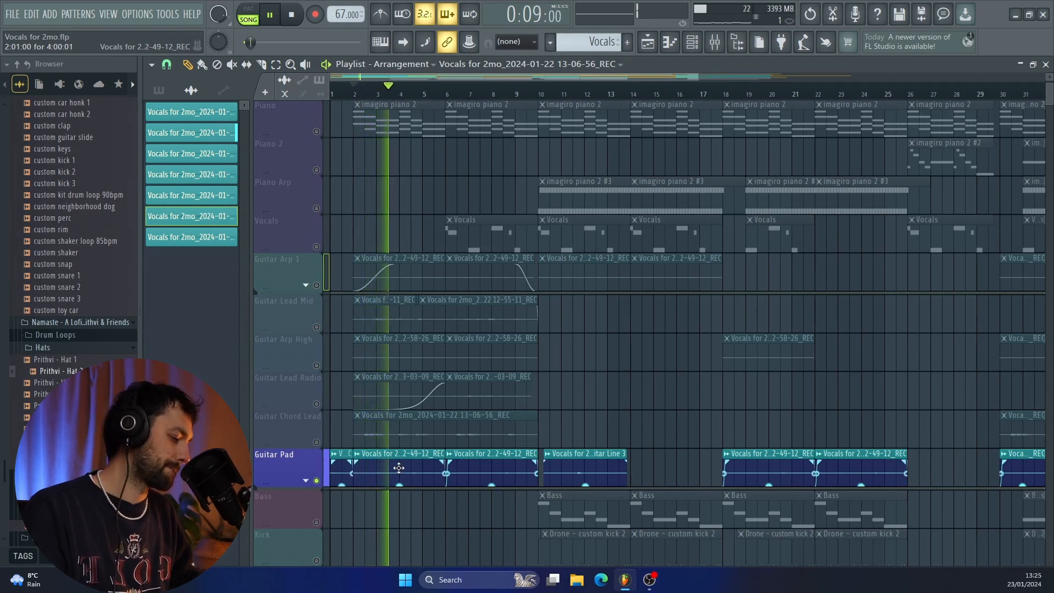
pyautogui.press('space')
# Check the Guitar Synth mixer insert again, close the mixer, and replay the Guitar Pad from bar 2
pyautogui.press('F9')
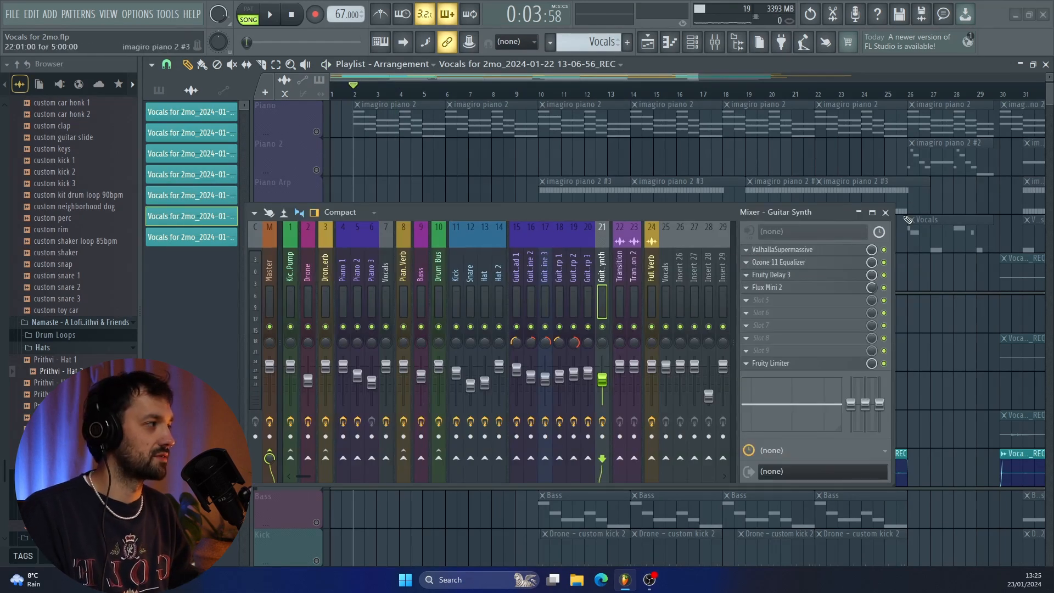
pyautogui.click(885, 212)
pyautogui.press('space')
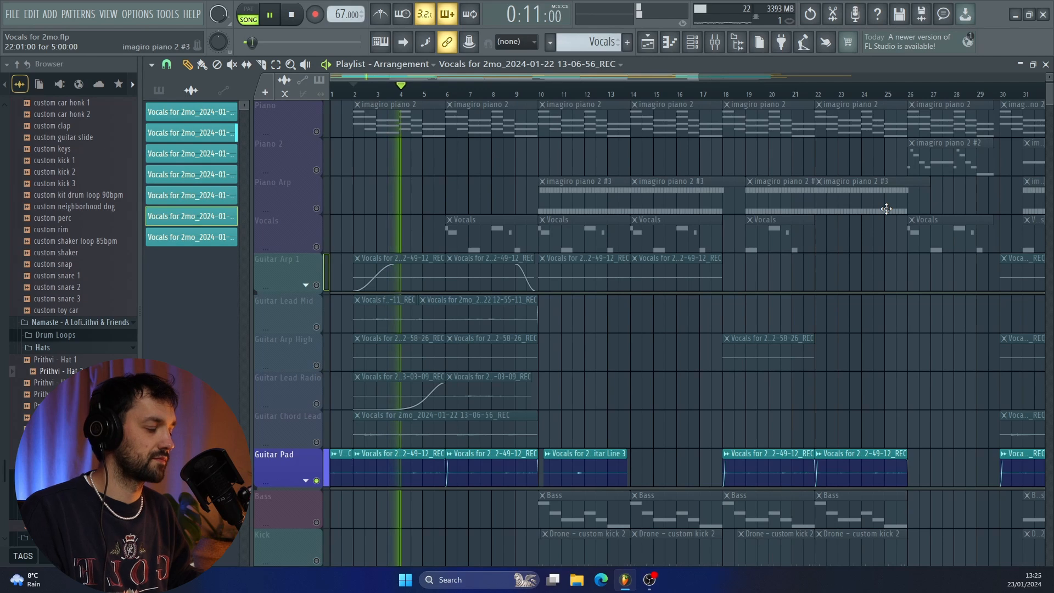
pyautogui.press('space')
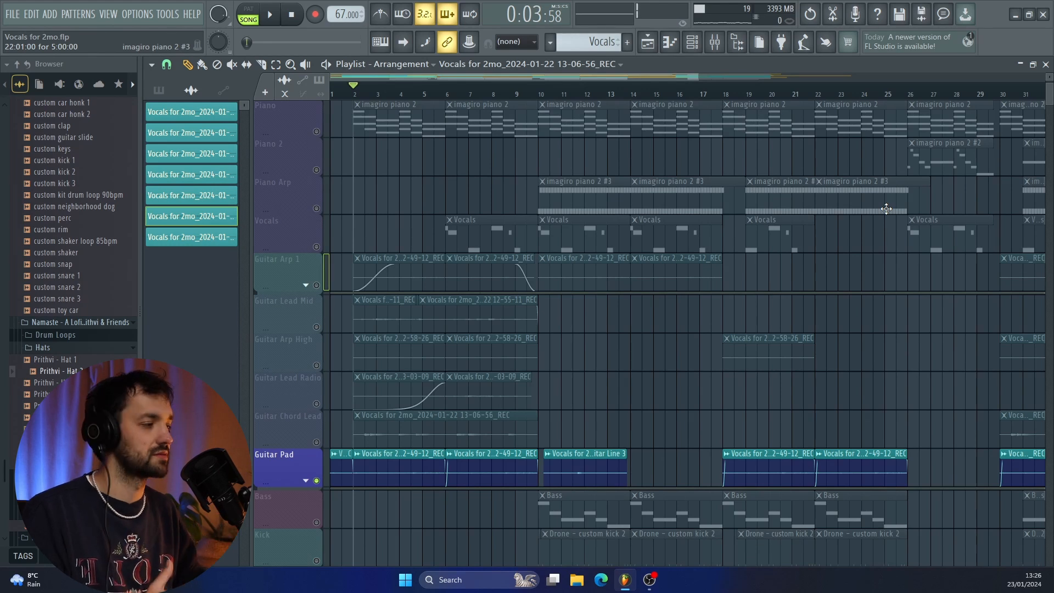
# Play the Guitar Pad from bar 2 while bypassing Ozone 11 Equalizer, Fruity Delay 3 and Flux Mini 2 on the Guitar Synth insert
pyautogui.click(715, 41)
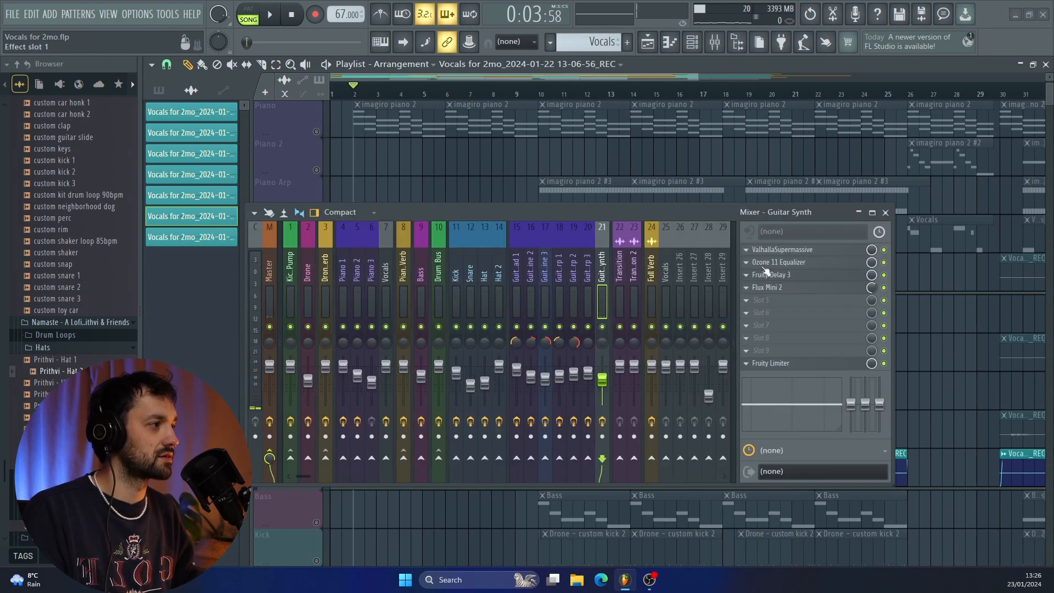
pyautogui.press('space')
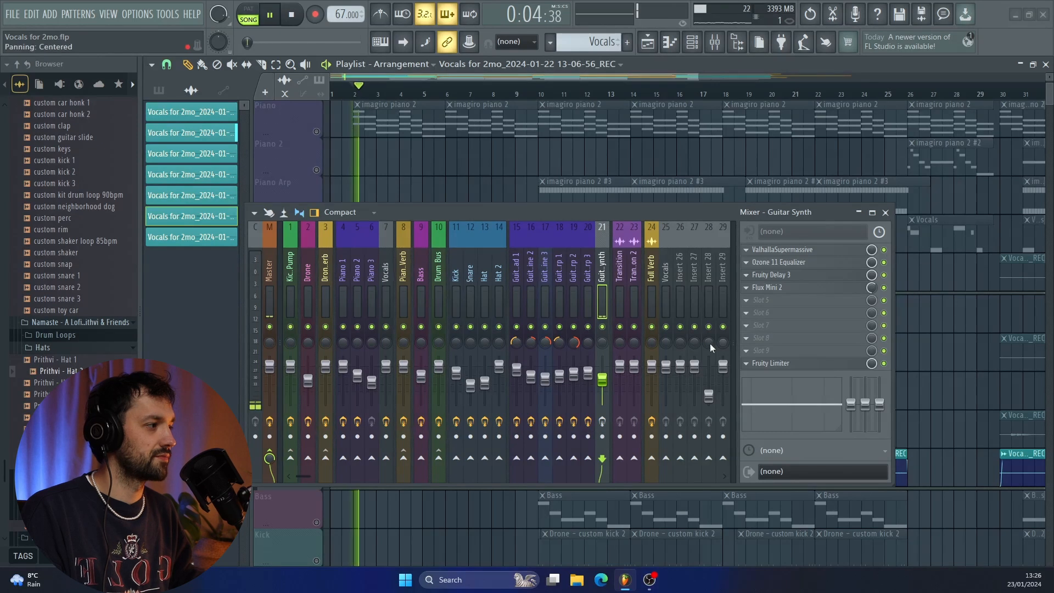
pyautogui.click(884, 275)
pyautogui.click(884, 287)
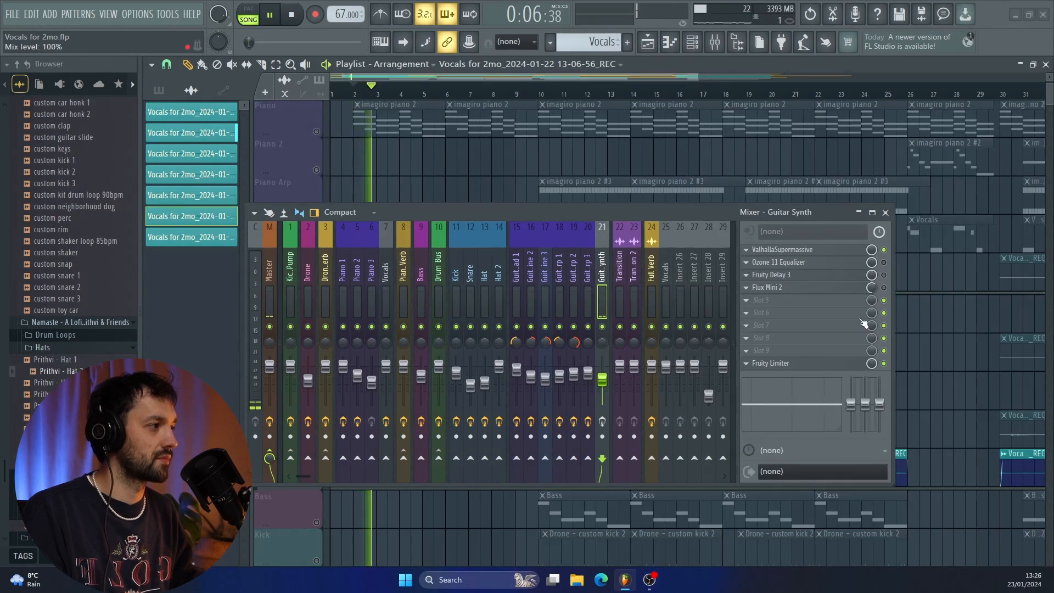
pyautogui.press('space')
# Inspect the ValhallaSupermassive settings on Guitar Synth and browse its C-Large reverb presets without changing the preset
pyautogui.click(797, 250)
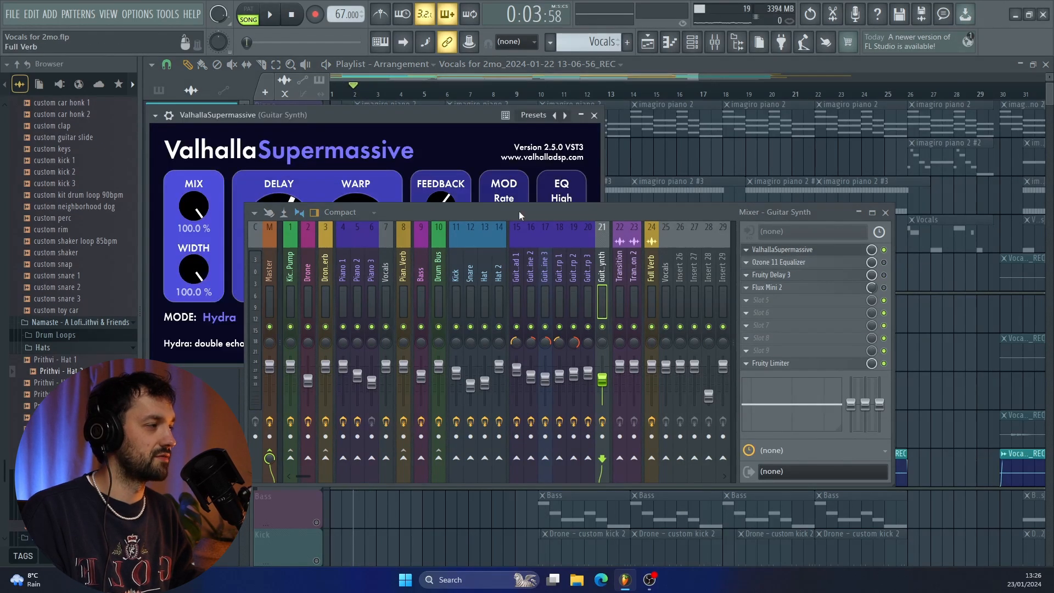
pyautogui.moveTo(519, 210); pyautogui.dragTo(540, 425)
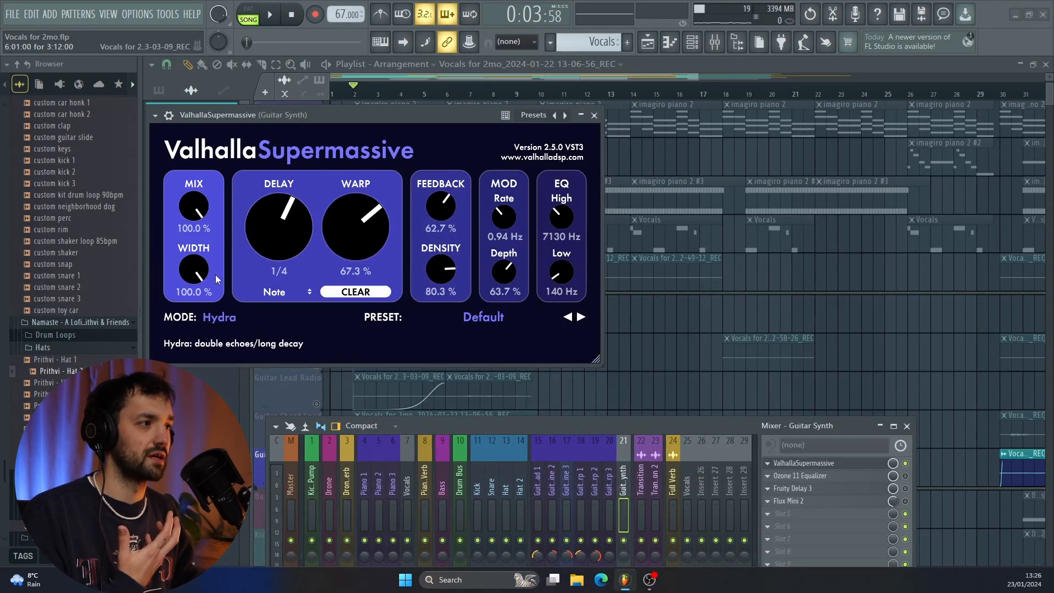
pyautogui.click(475, 318)
pyautogui.moveTo(438, 463)
pyautogui.moveTo(556, 451)
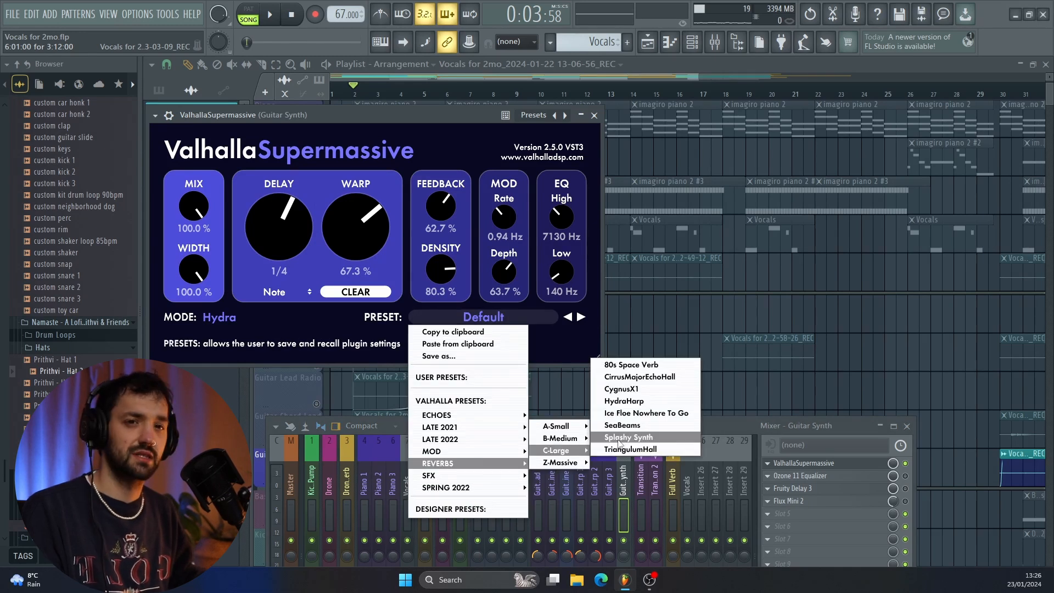
pyautogui.click(368, 152)
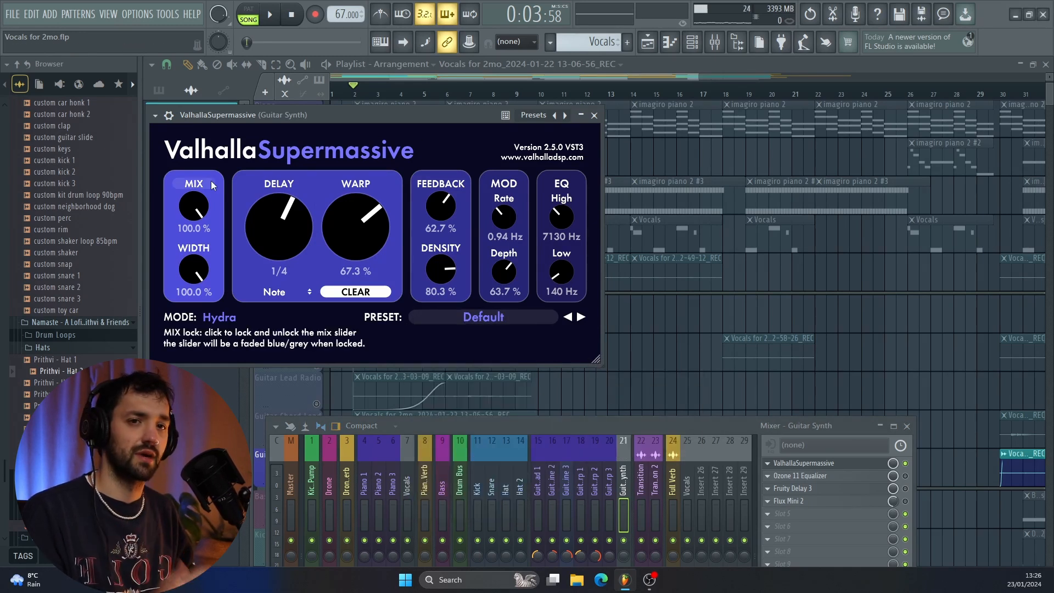
# Play the Guitar Pad with Fruity Delay 3 re-enabled, inspecting the Ozone 11 Equalizer and Fruity Delay 3, and close the plugin windows
pyautogui.click(594, 114)
pyautogui.moveTo(467, 426); pyautogui.dragTo(525, 150)
pyautogui.press('space')
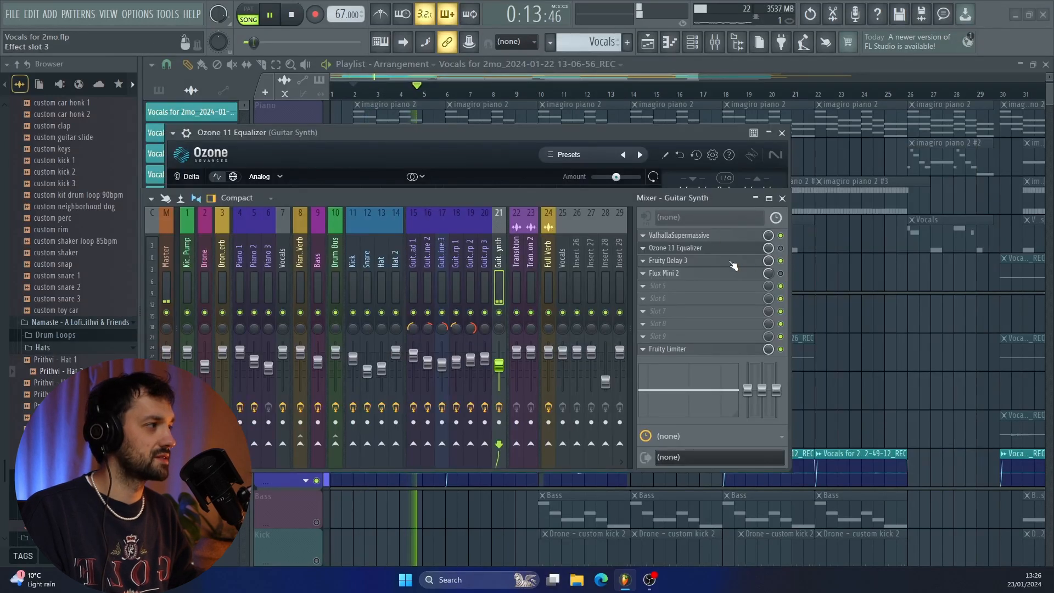
pyautogui.click(732, 262)
pyautogui.moveTo(595, 200); pyautogui.dragTo(645, 370)
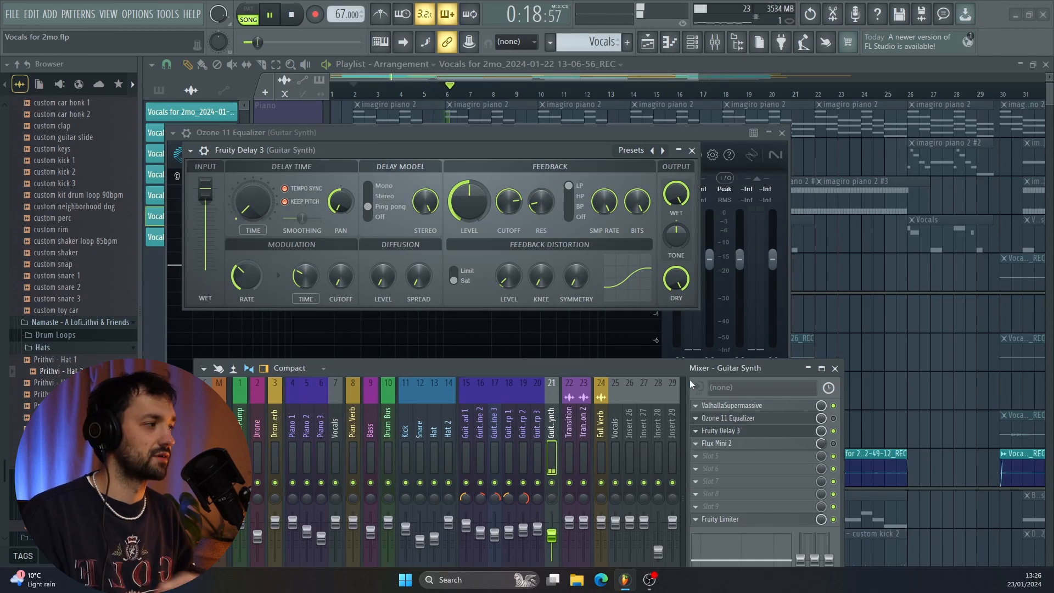
pyautogui.click(701, 143)
pyautogui.click(783, 133)
pyautogui.press('space')
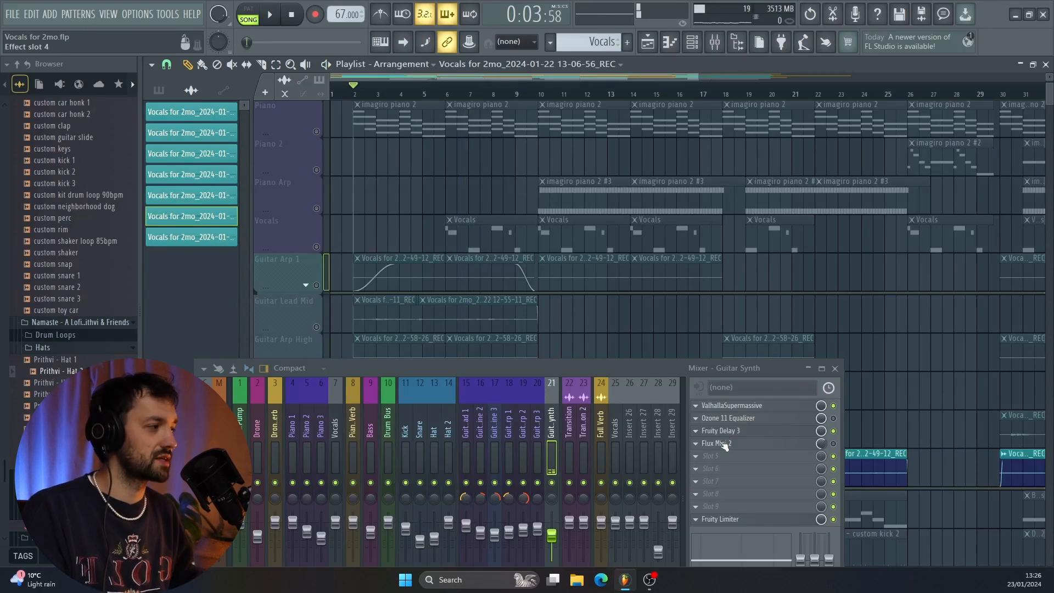
# Inspect Flux Mini 2 on Guitar Synth, play the Guitar Pad with it enabled, and close the plugin and mixer
pyautogui.click(723, 443)
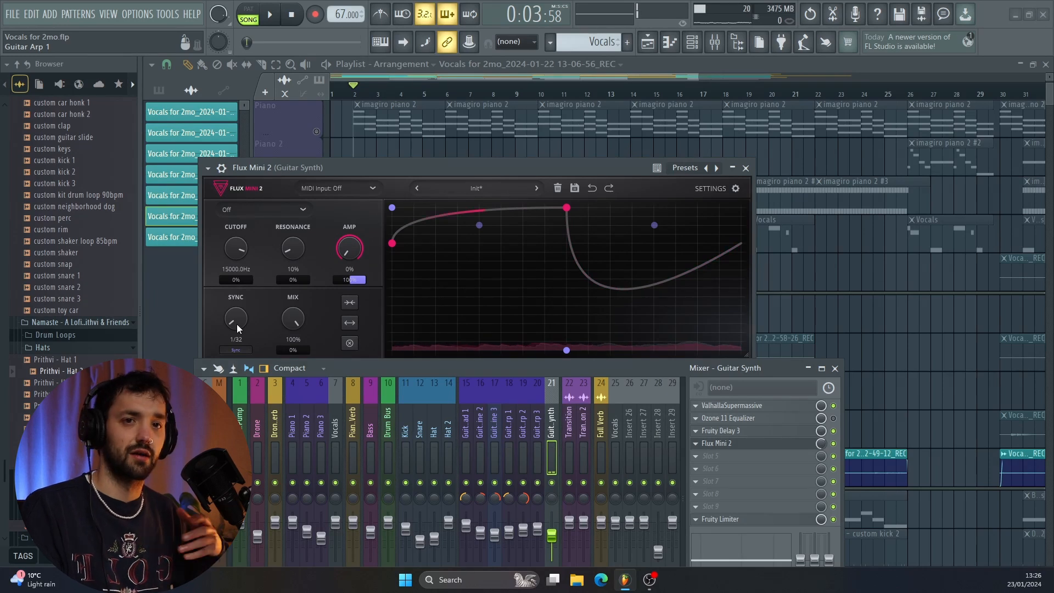
pyautogui.press('space')
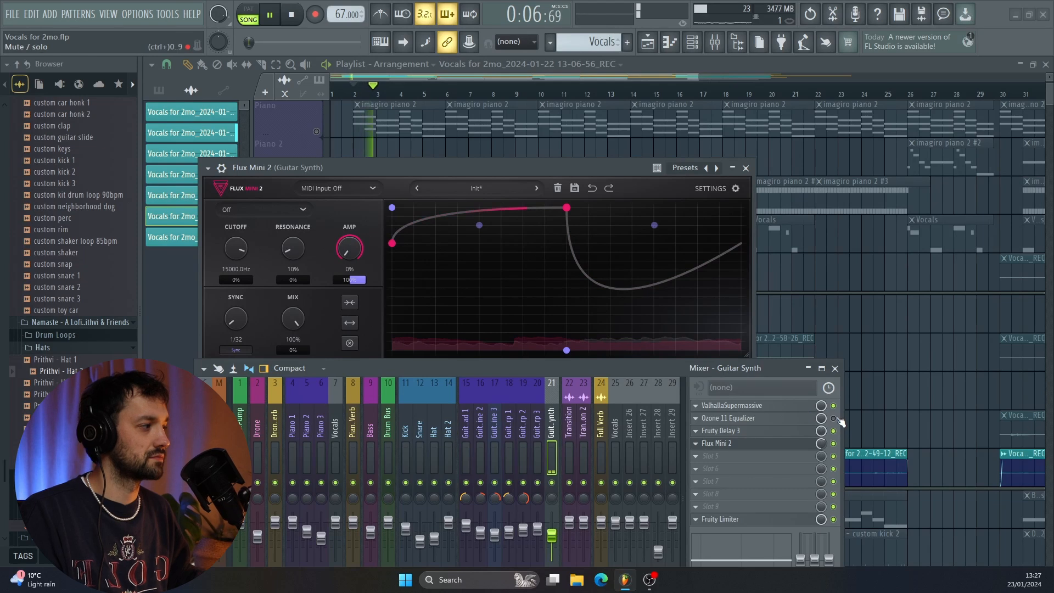
pyautogui.click(745, 167)
pyautogui.click(835, 368)
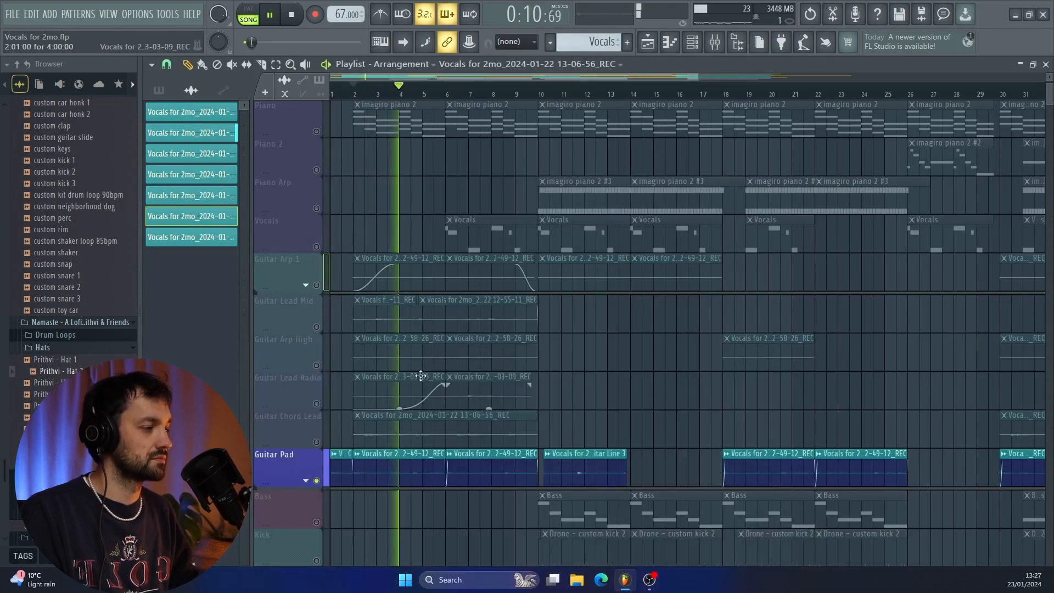
pyautogui.press('space')
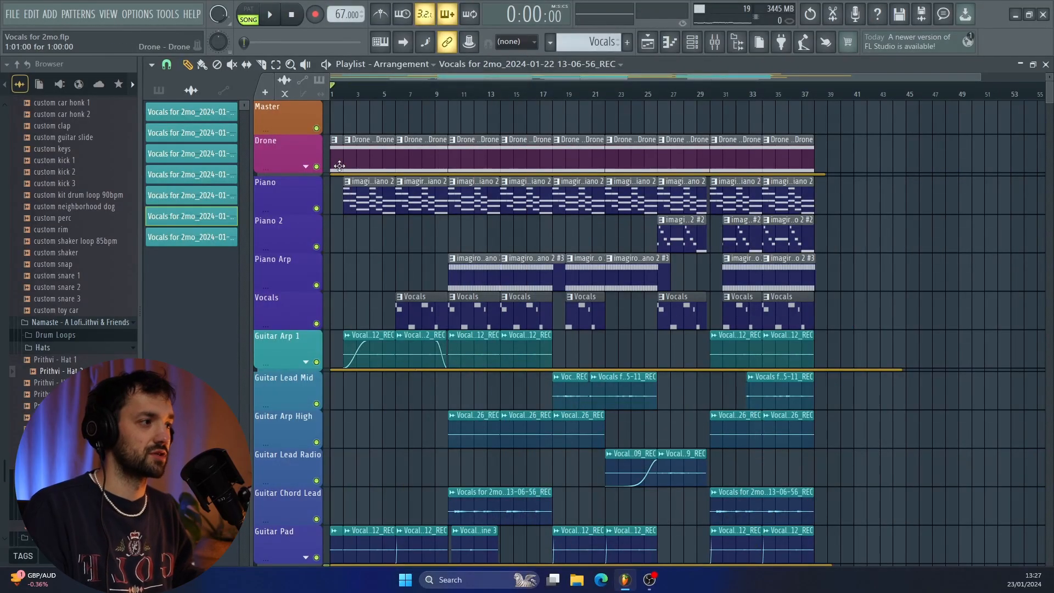
# Expand the Guitar Pad and Guitar Arp 1 track groups and examine the limiter gain automation across the full arrangement
pyautogui.scroll(-3, 341, 171)
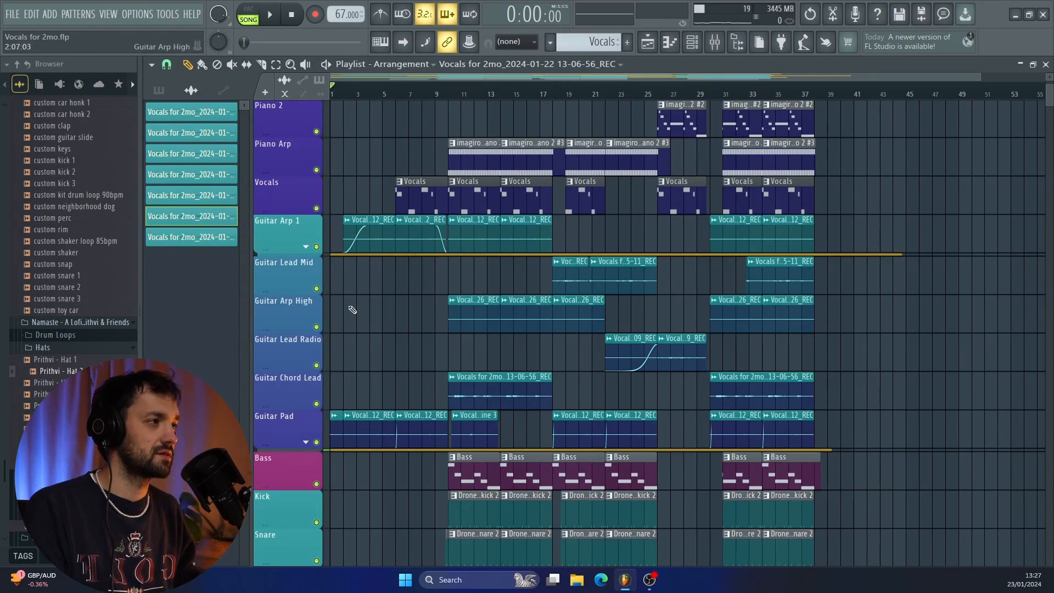
pyautogui.scroll(3, 353, 306)
pyautogui.scroll(-4, 324, 373)
pyautogui.click(306, 400)
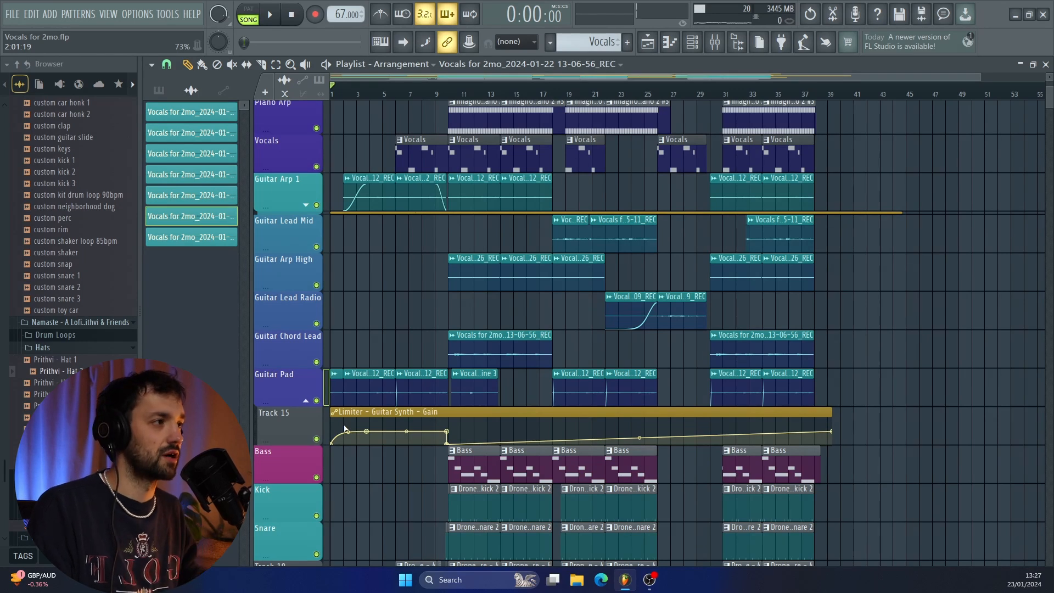
pyautogui.scroll(2, 344, 428)
pyautogui.click(306, 282)
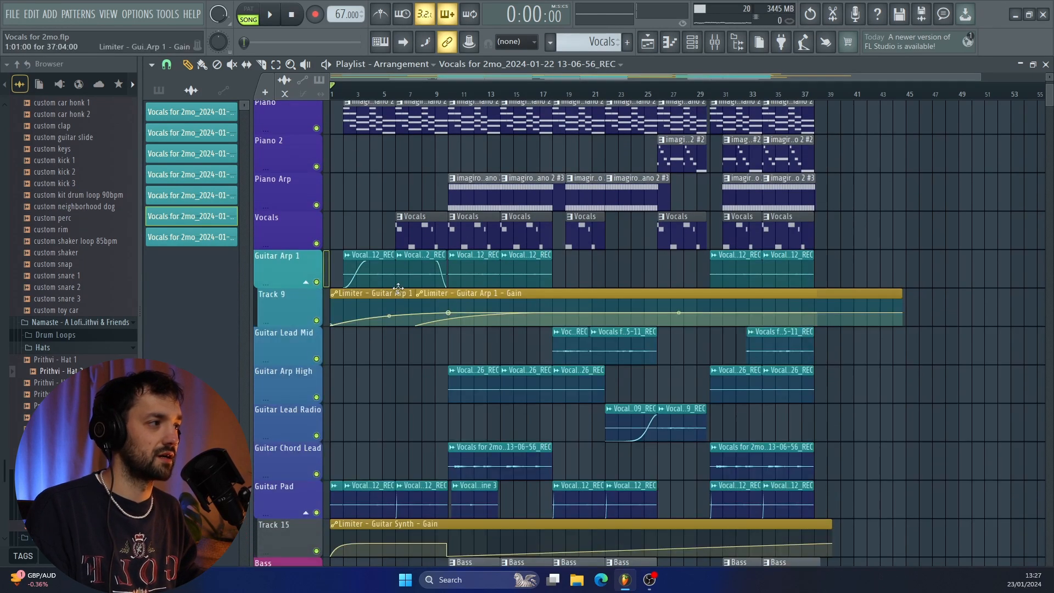
pyautogui.scroll(2, 324, 99)
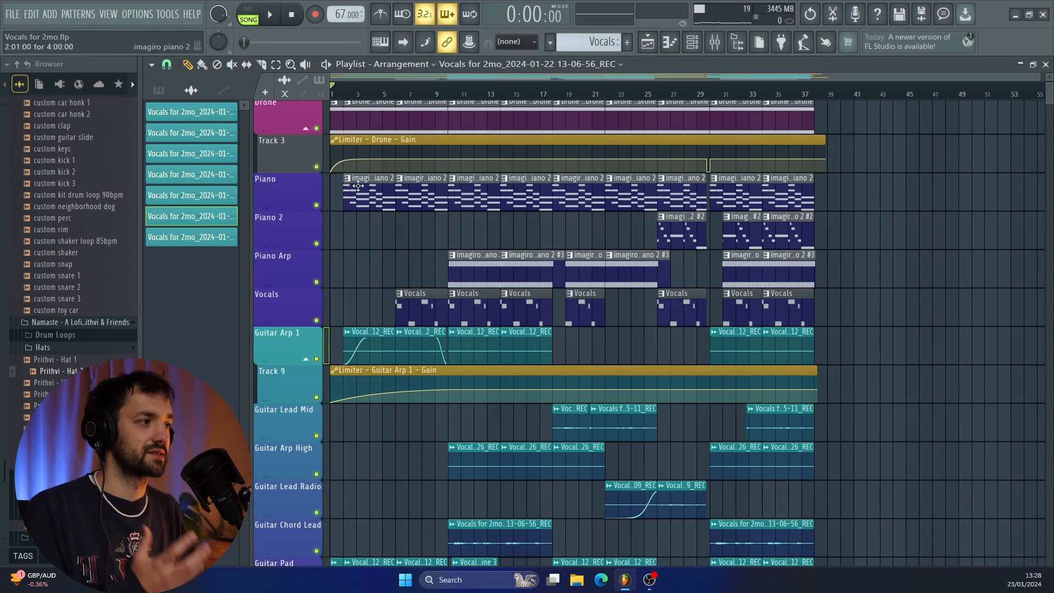
pyautogui.scroll(-11, 404, 290)
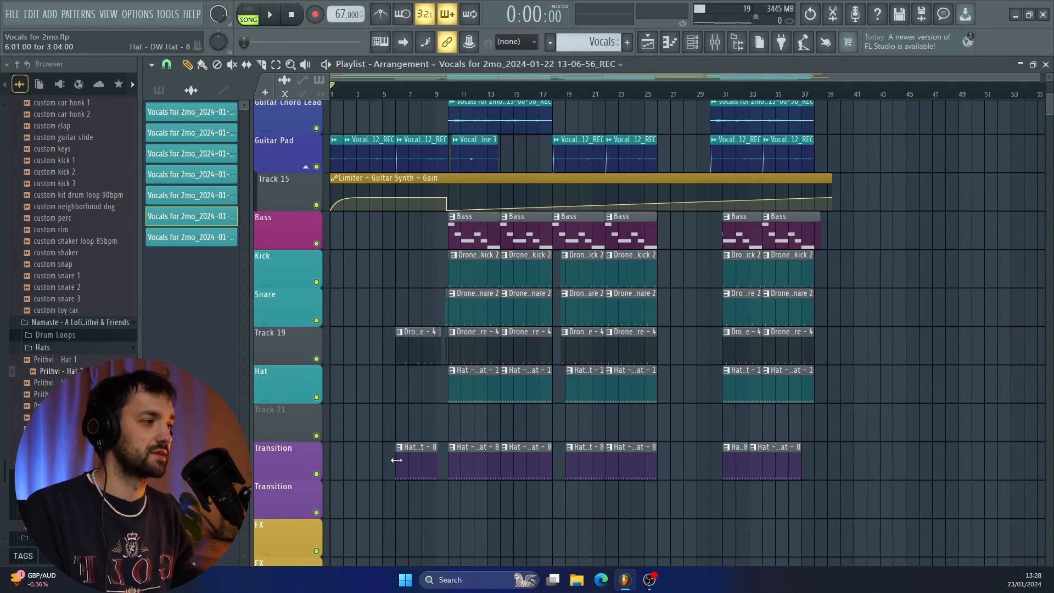
# Play the full arrangement from the start through the intro, viewing the piano, vocal and guitar tracks
pyautogui.press('space')
pyautogui.scroll(10, 399, 451)
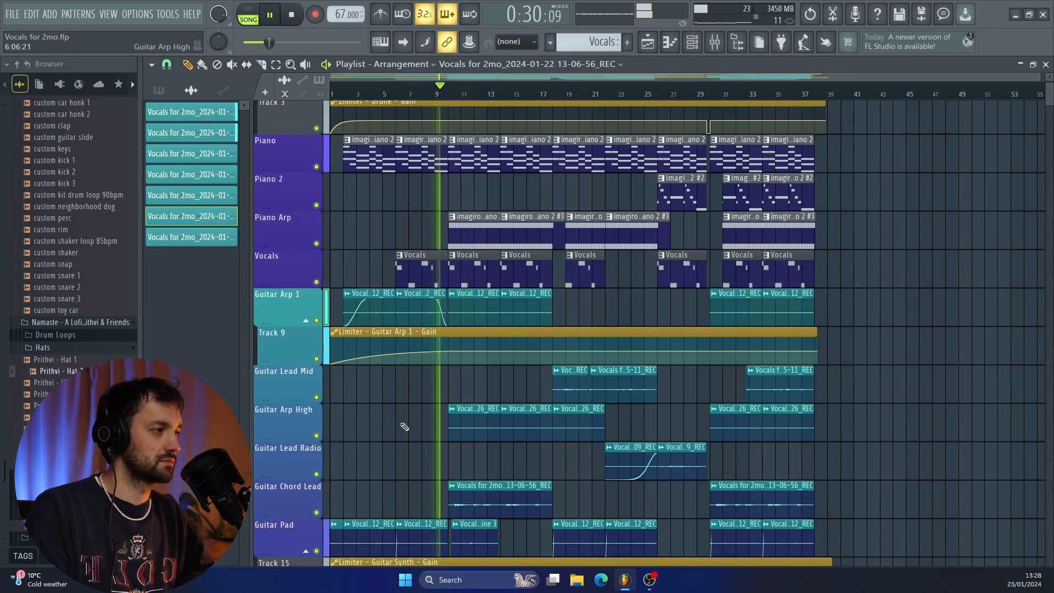
pyautogui.press('space')
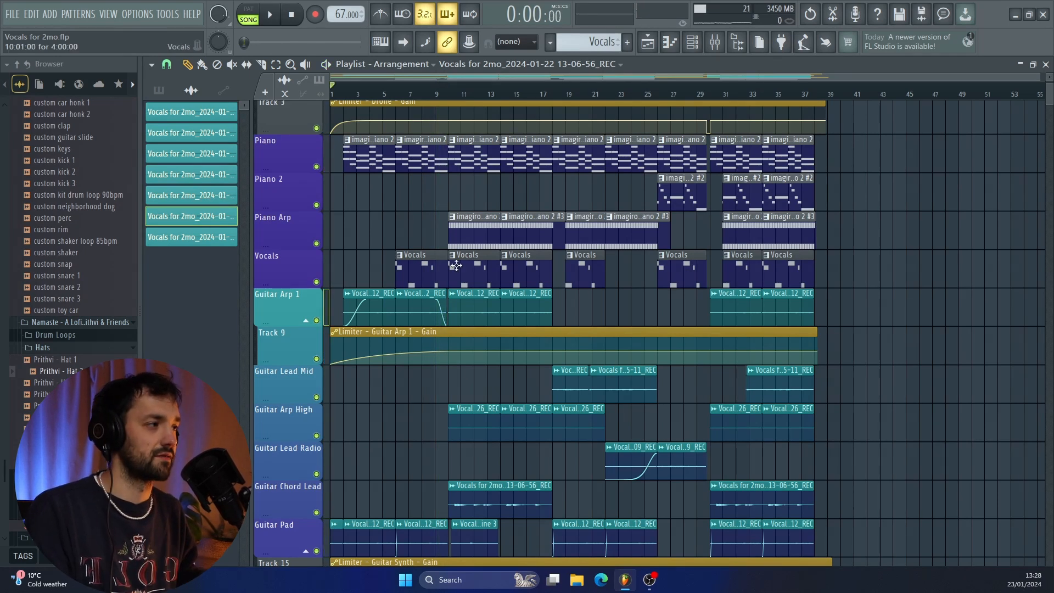
# Examine the Guitar Synth gain automation and drum entries at the transition, and mark the time range just before bar 10
pyautogui.scroll(-3, 463, 279)
pyautogui.keyDown('ctrl'); pyautogui.scroll(3, 464, 202); pyautogui.keyUp('ctrl')
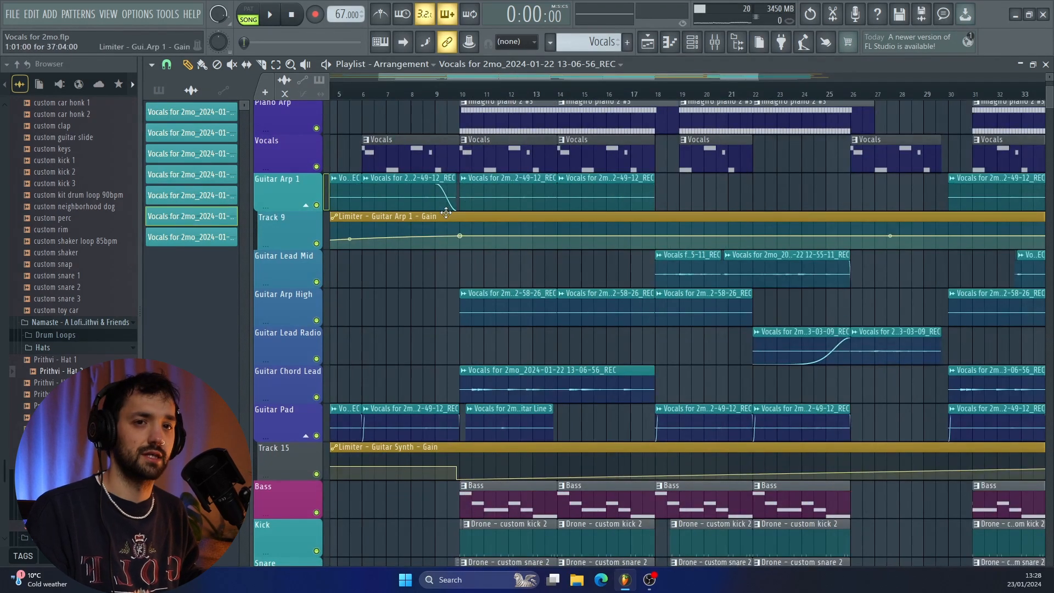
pyautogui.scroll(-2, 446, 214)
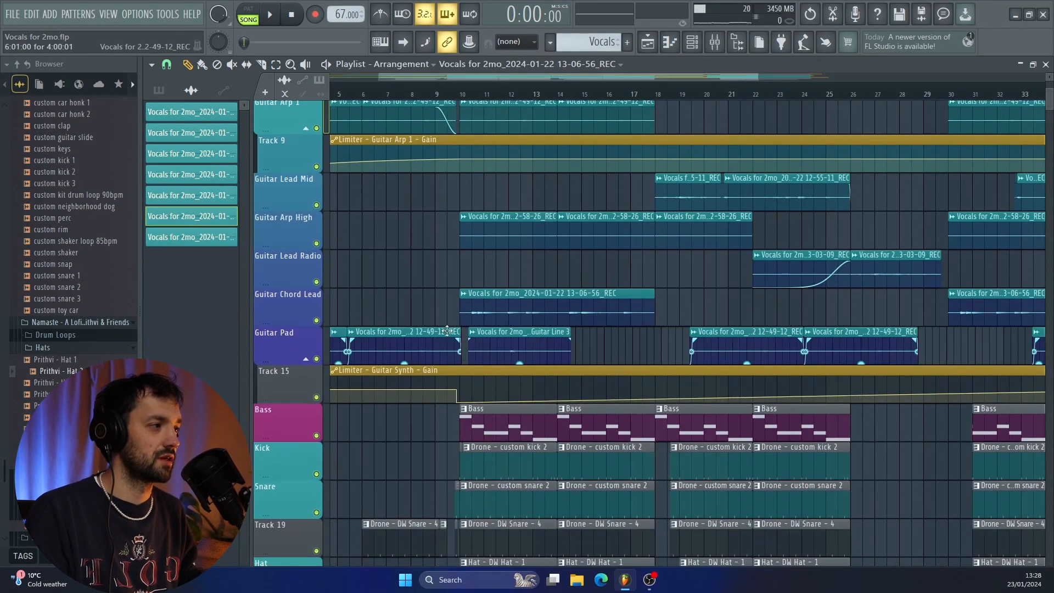
pyautogui.keyDown('ctrl'); pyautogui.scroll(2, 456, 329); pyautogui.keyUp('ctrl')
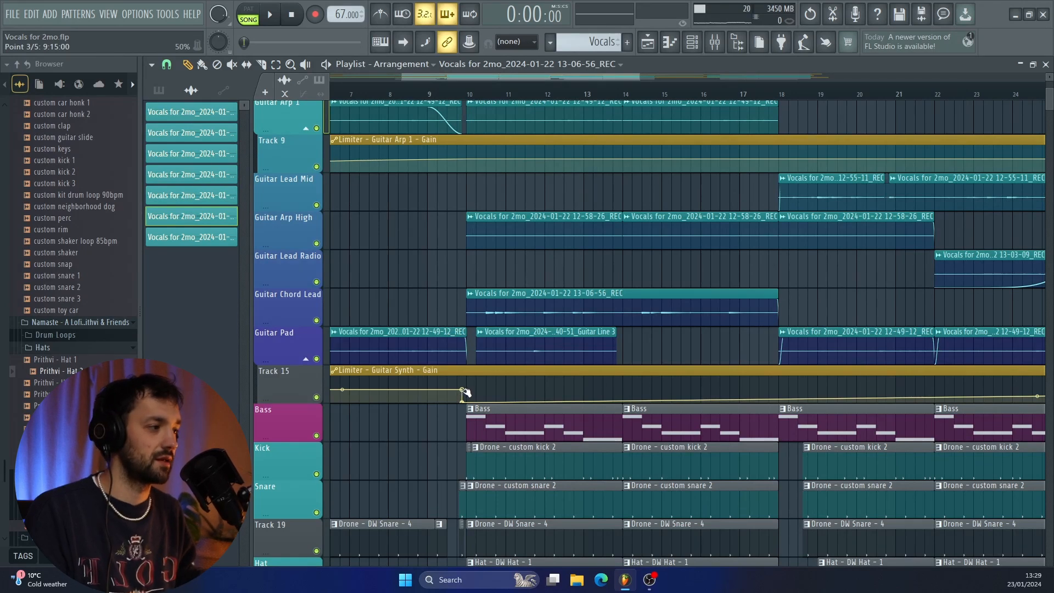
pyautogui.scroll(-2, 466, 392)
pyautogui.keyDown('ctrl'); pyautogui.scroll(2, 478, 164); pyautogui.keyUp('ctrl')
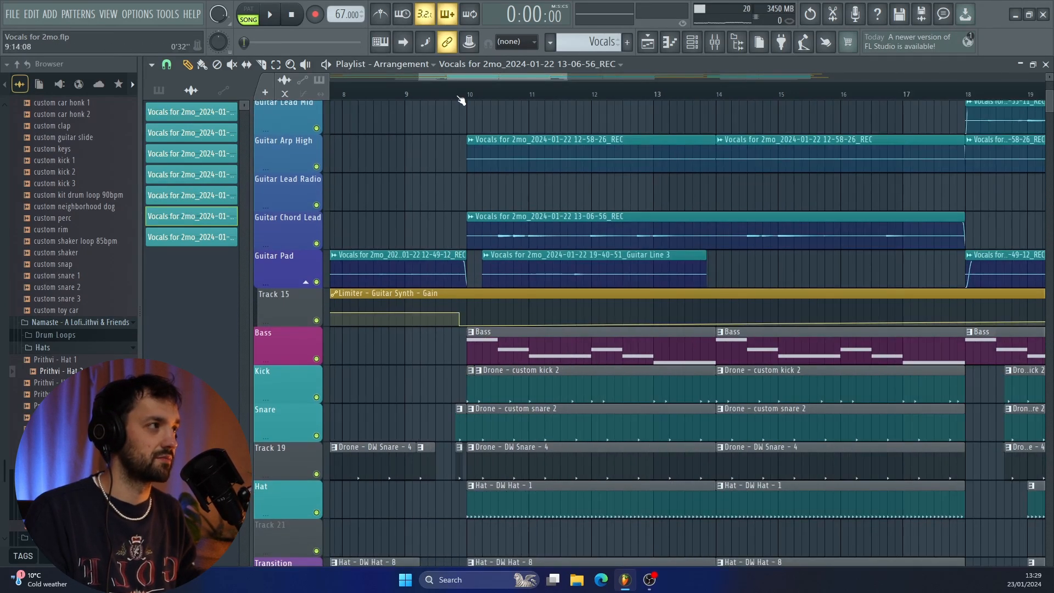
pyautogui.moveTo(460, 101); pyautogui.dragTo(459, 95)
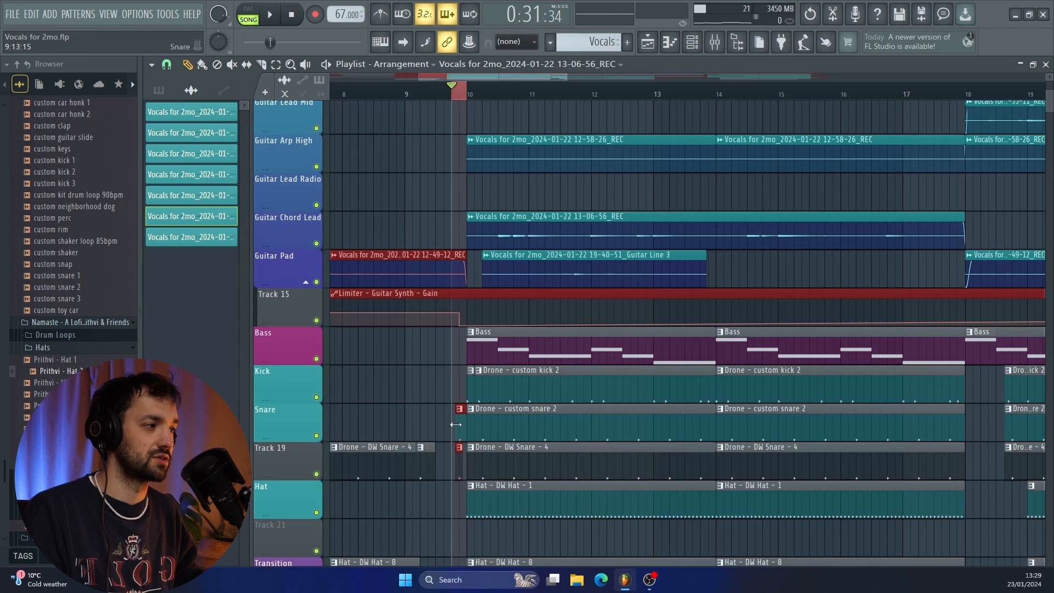
pyautogui.scroll(-2, 470, 423)
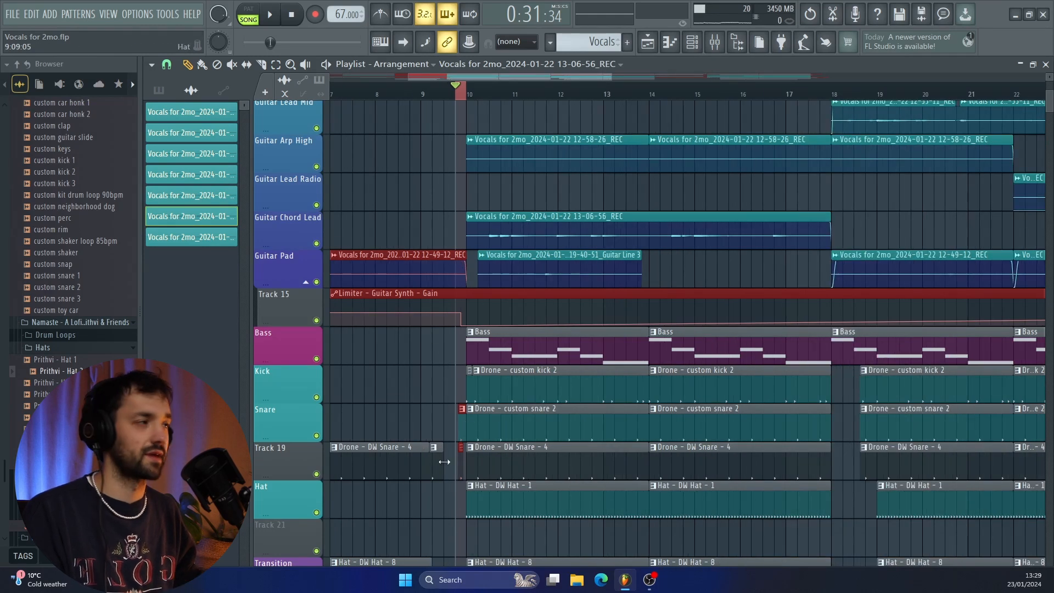
# Clear the marked time range and start playback from bar 7, ahead of the transition at bar 10
pyautogui.click(466, 96)
pyautogui.click(376, 95)
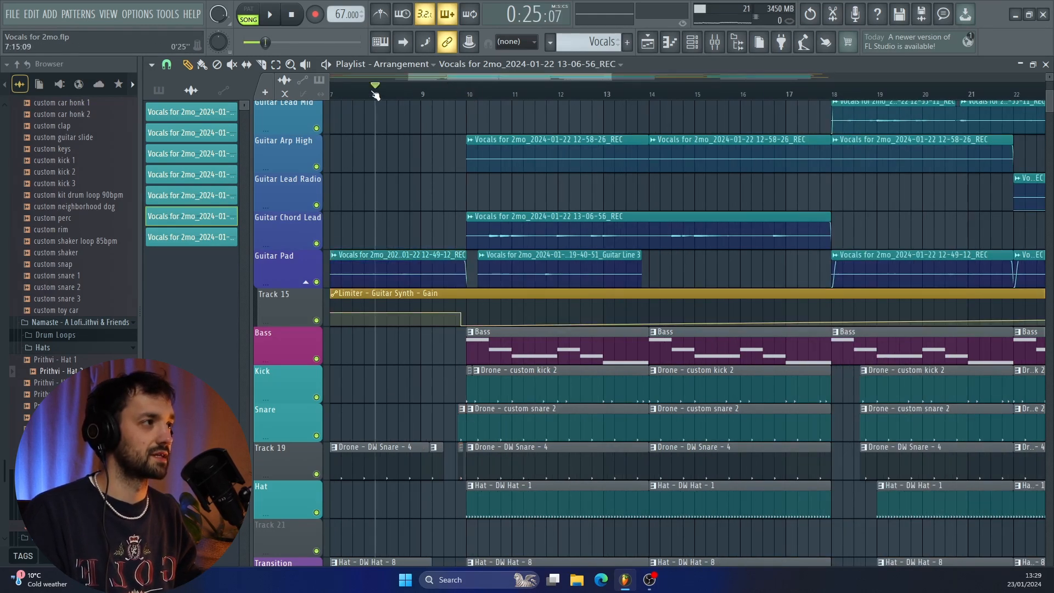
pyautogui.scroll(5, 401, 154)
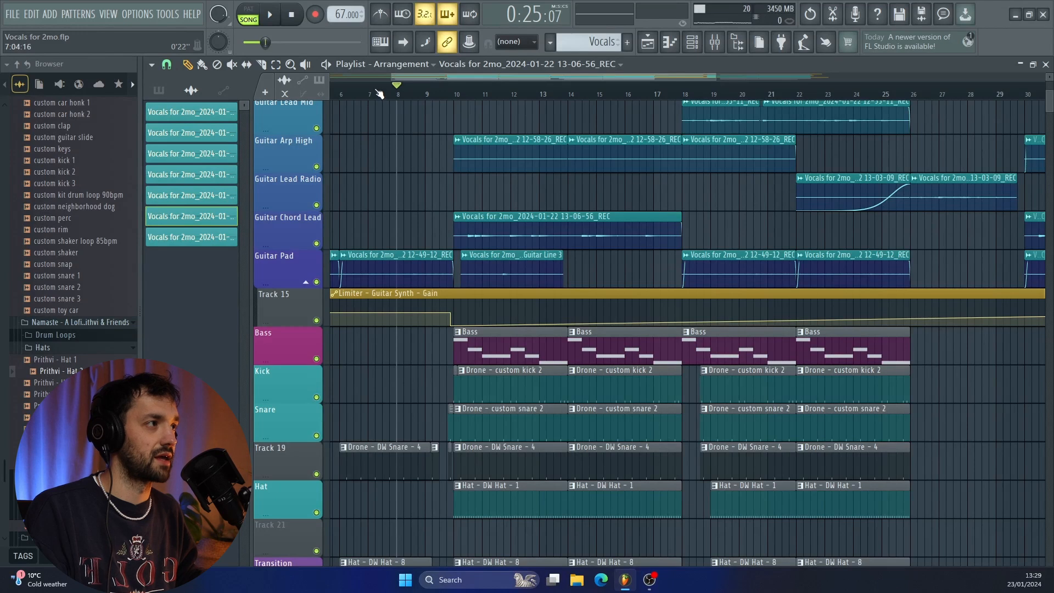
pyautogui.press('space')
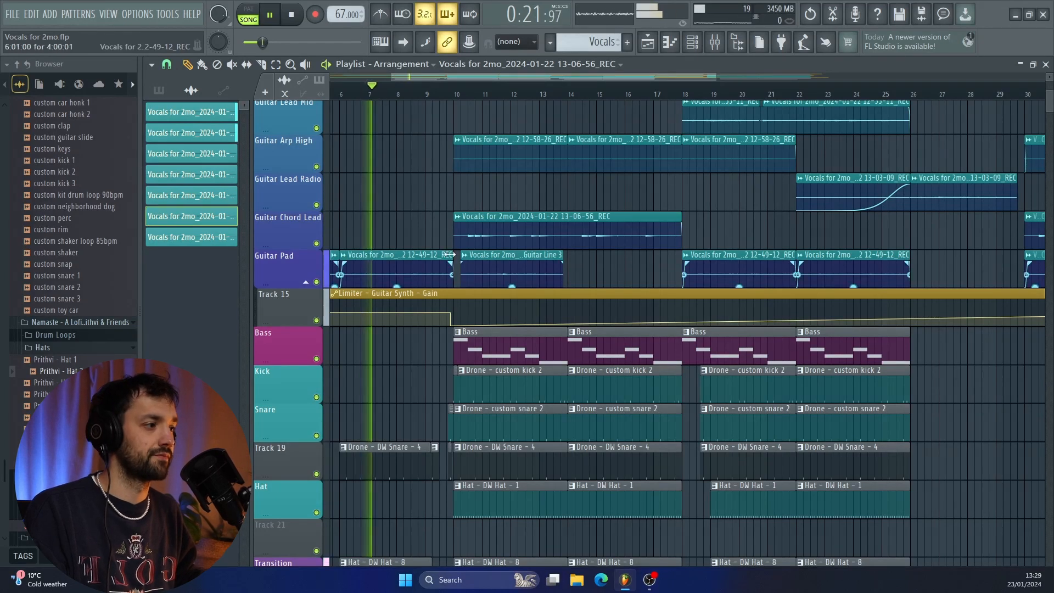
# Follow playback through the bar 10 transition, examining how the bass, drum, guitar and Guitar Synth gain automation tracks line up
pyautogui.scroll(-4, 453, 259)
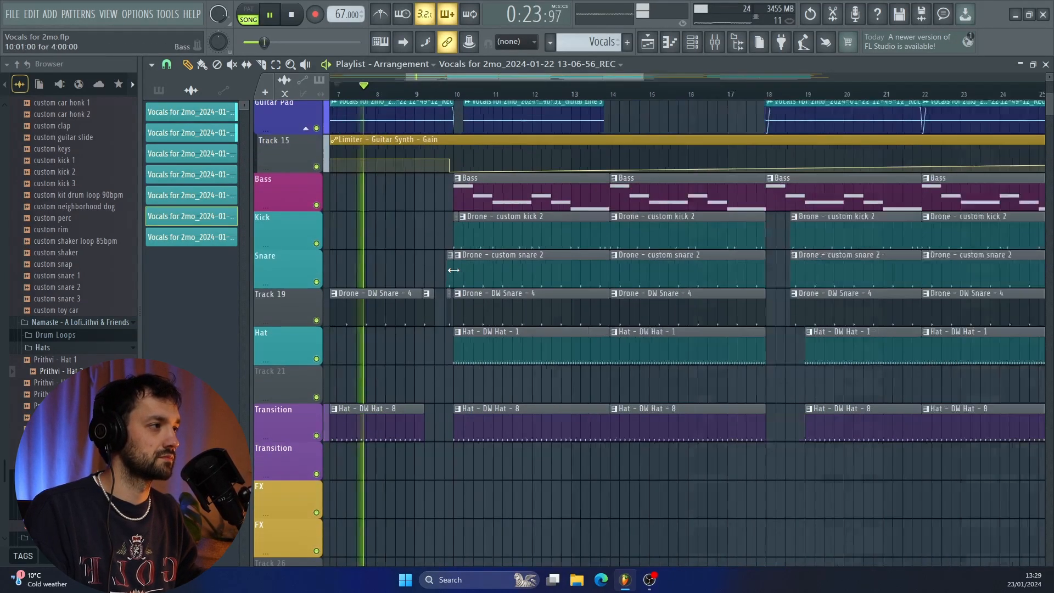
pyautogui.keyDown('ctrl'); pyautogui.scroll(2, 454, 266); pyautogui.keyUp('ctrl')
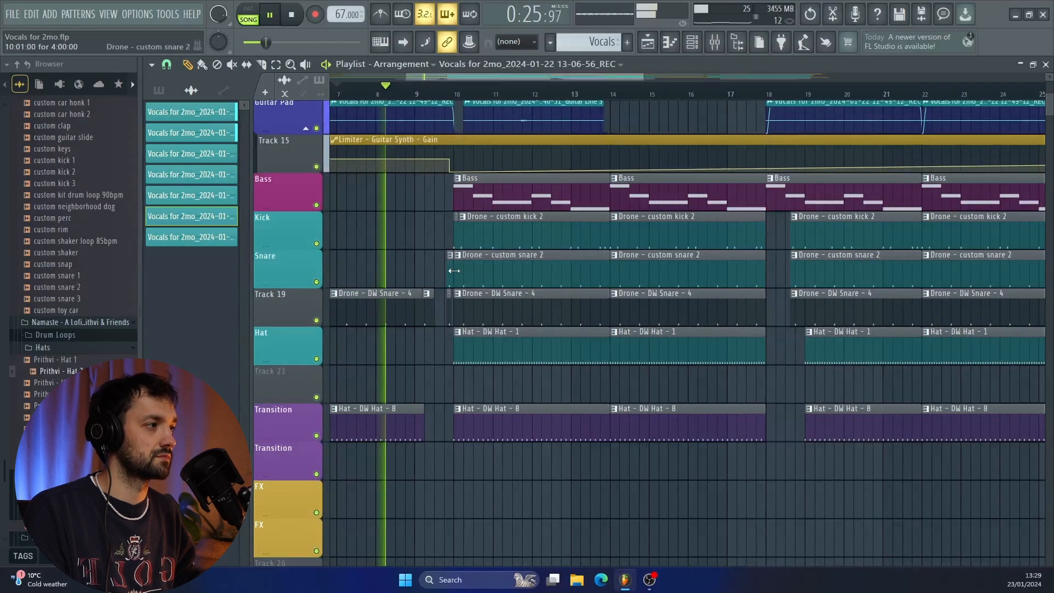
pyautogui.scroll(3, 455, 272)
pyautogui.keyDown('ctrl'); pyautogui.scroll(3, 523, 287); pyautogui.keyUp('ctrl')
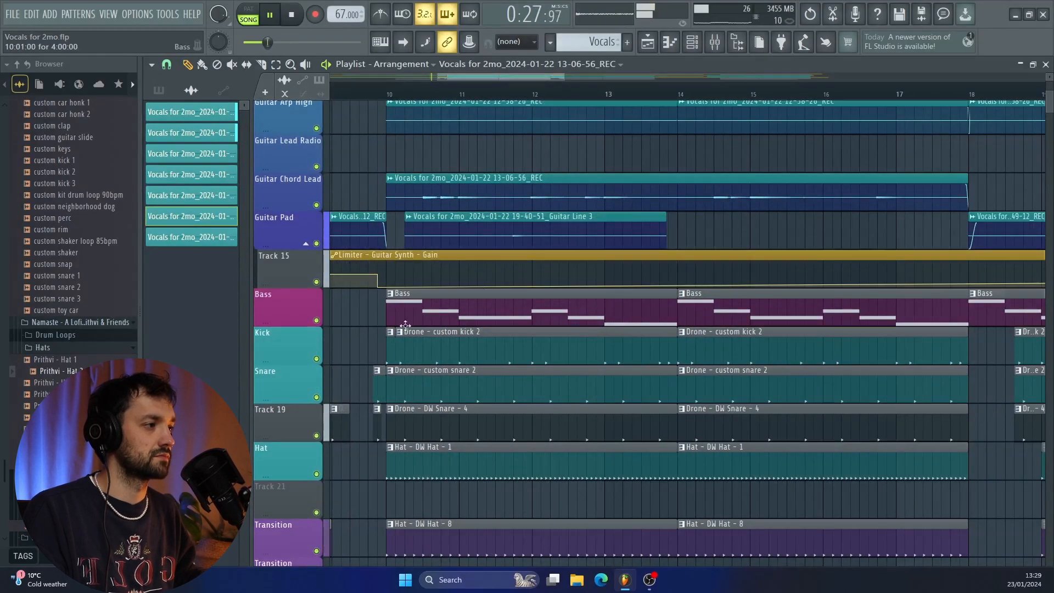
pyautogui.hscroll(-3, 403, 325)
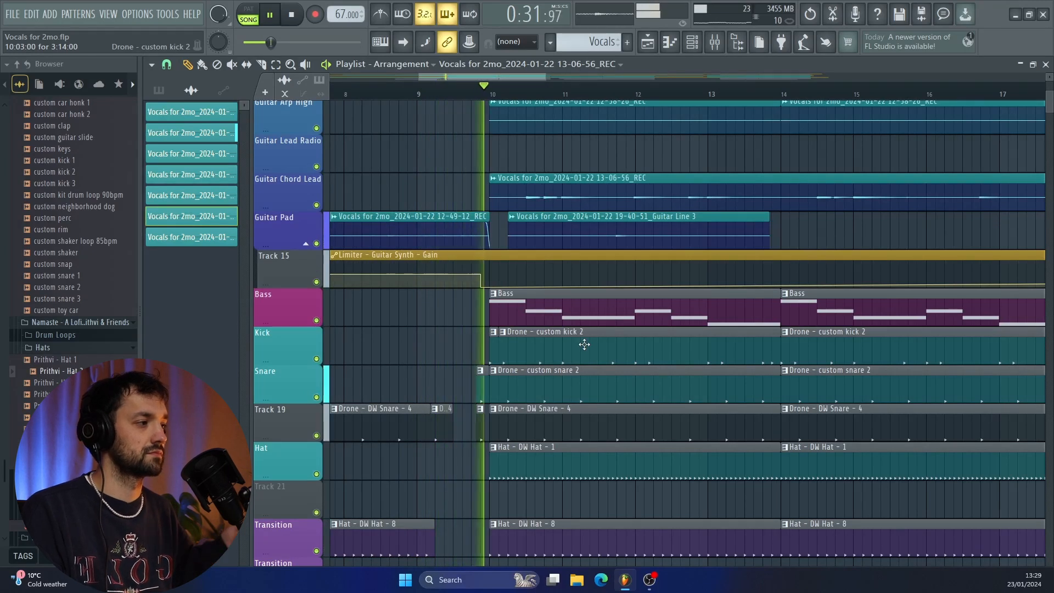
pyautogui.scroll(3, 584, 345)
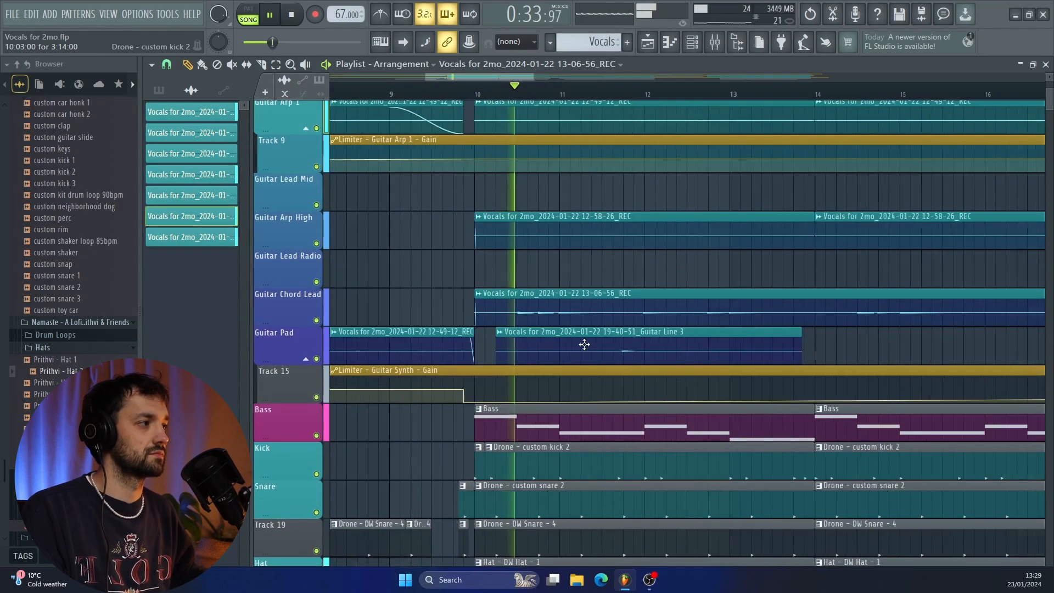
pyautogui.scroll(-4, 584, 344)
pyautogui.scroll(4, 730, 346)
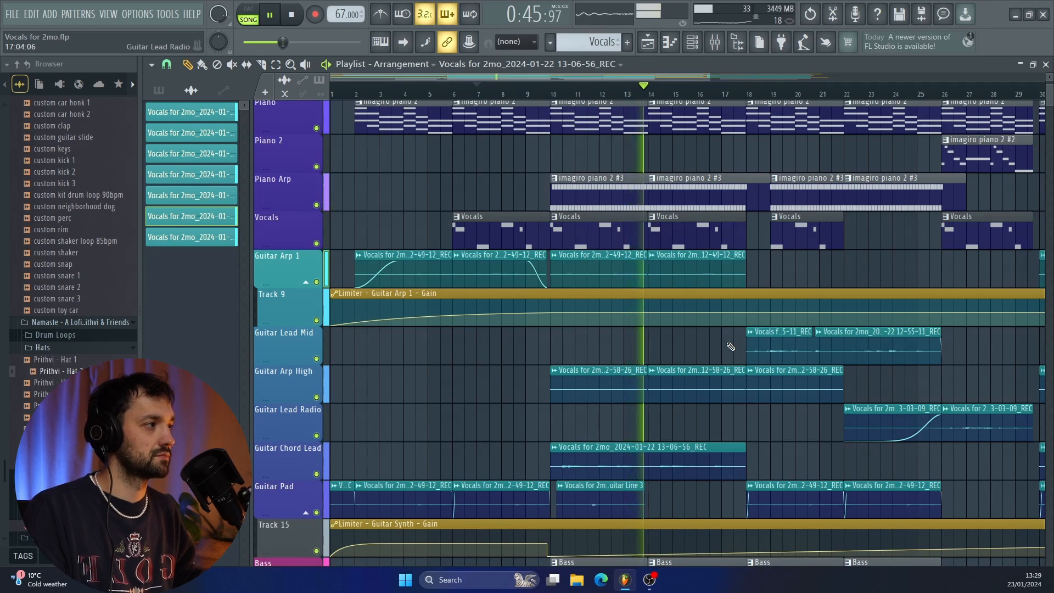
# Stop playback to inspect the mixer levels, play the arrangement from bar 10 with the mixer open, and close the mixer
pyautogui.press('space')
pyautogui.press('F9')
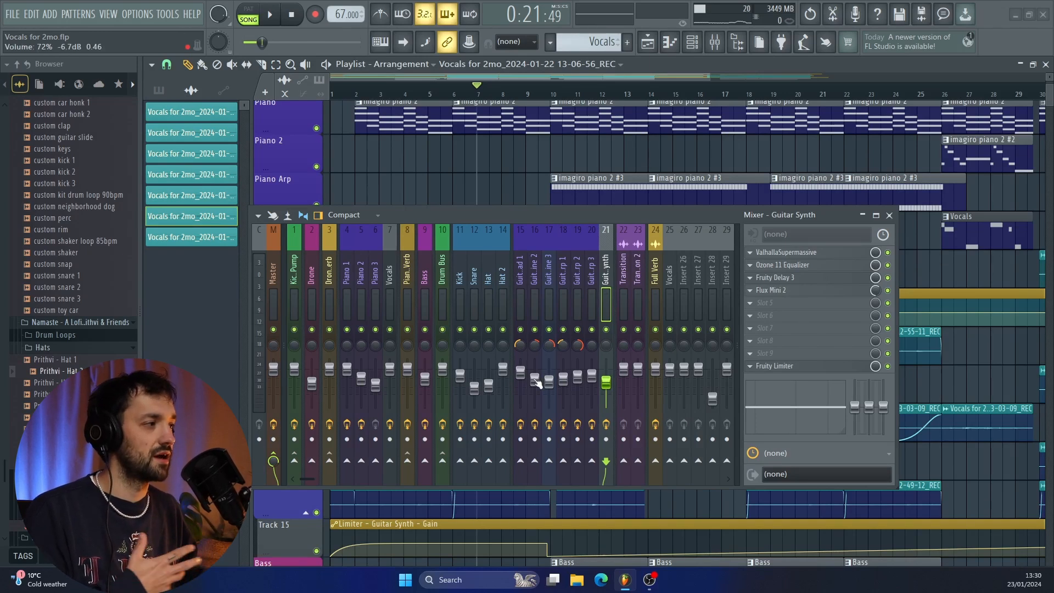
pyautogui.click(556, 86)
pyautogui.press('space')
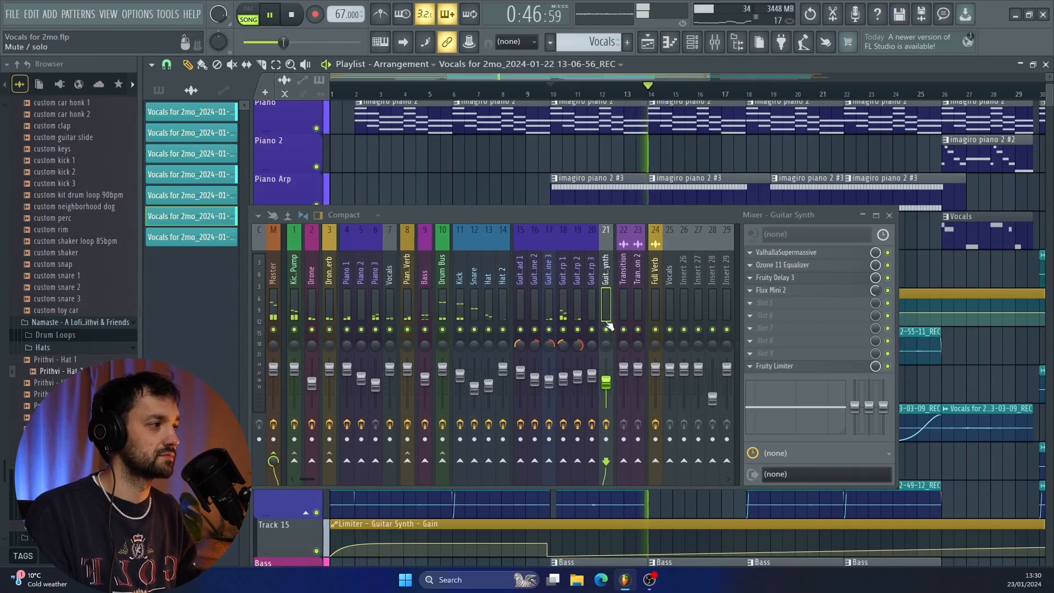
pyautogui.click(890, 215)
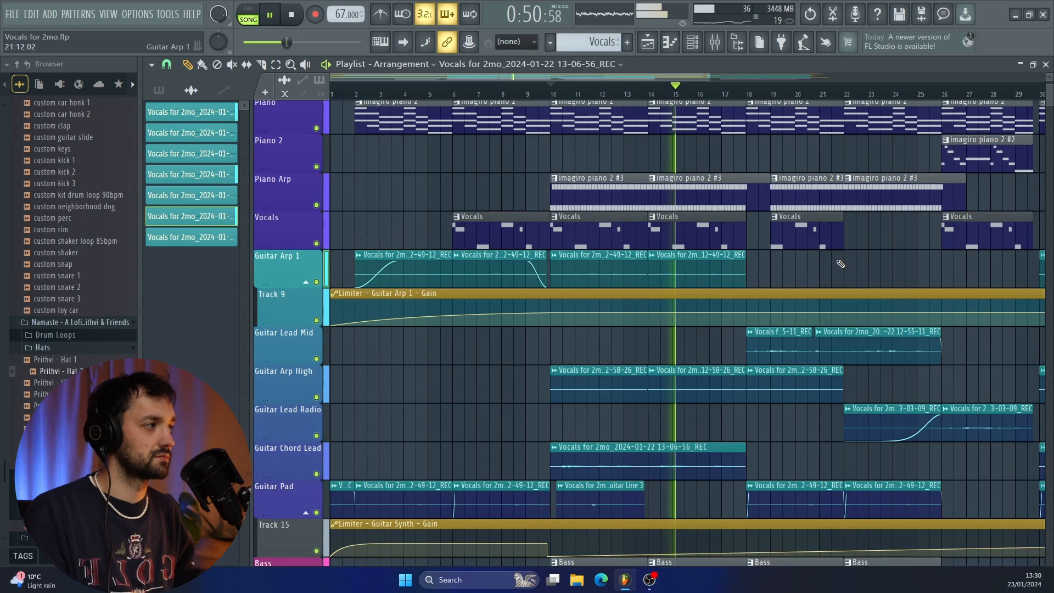
# Follow playback past bar 18 into the next section, examining the piano, vocal, guitar lead, bass and drum clips
pyautogui.hscroll(3, 841, 264)
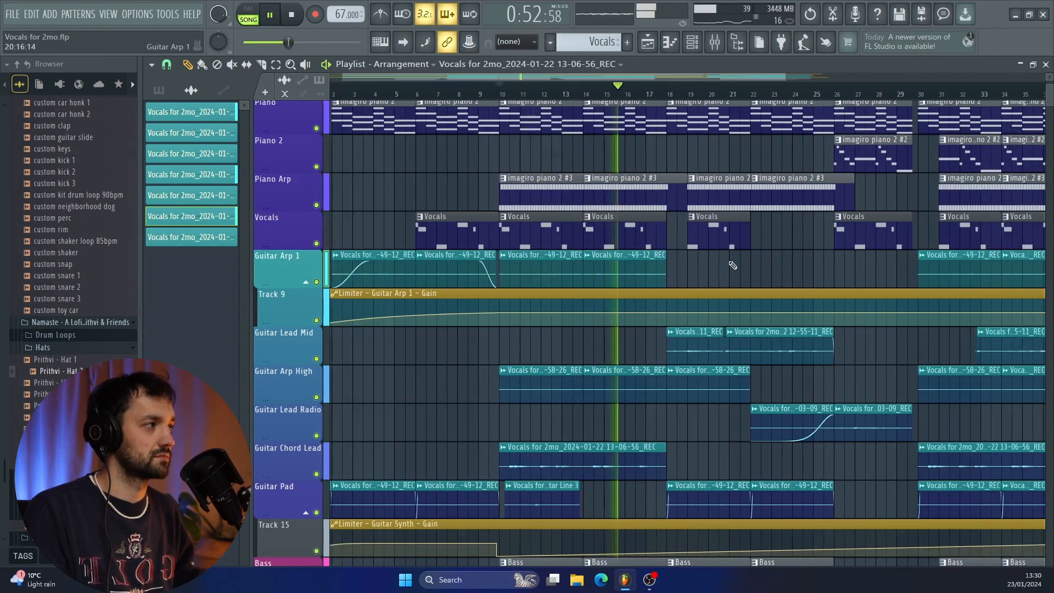
pyautogui.scroll(-2, 746, 267)
pyautogui.scroll(1, 733, 265)
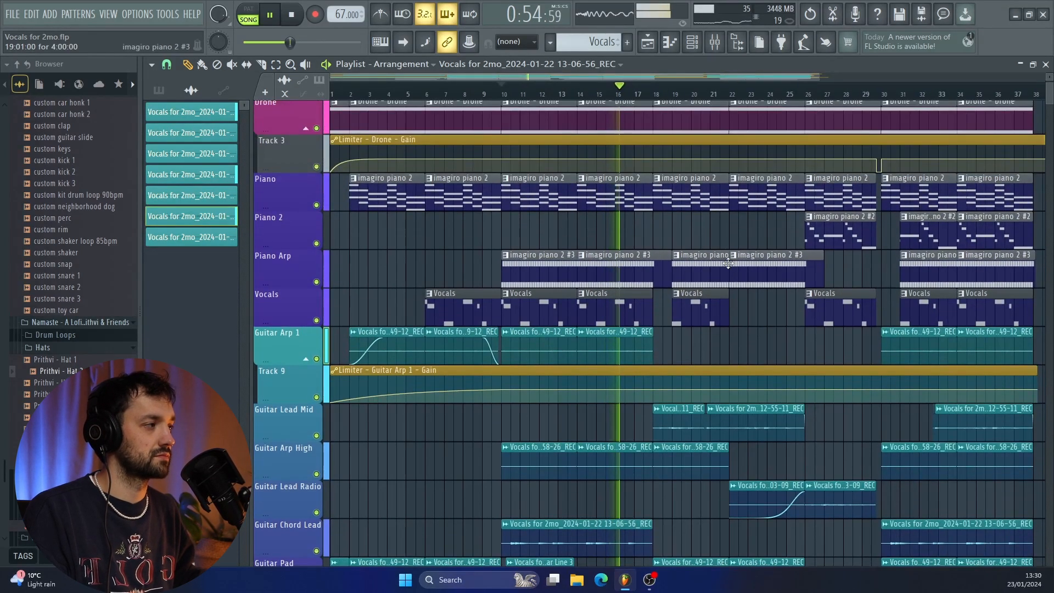
pyautogui.scroll(-5, 719, 274)
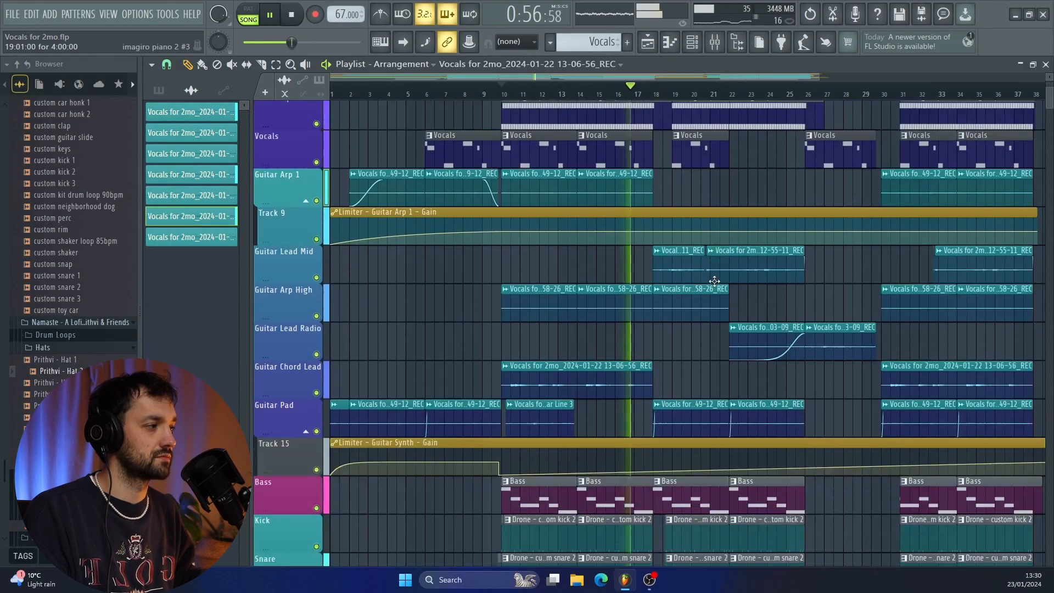
pyautogui.scroll(-1, 714, 281)
pyautogui.scroll(2, 714, 281)
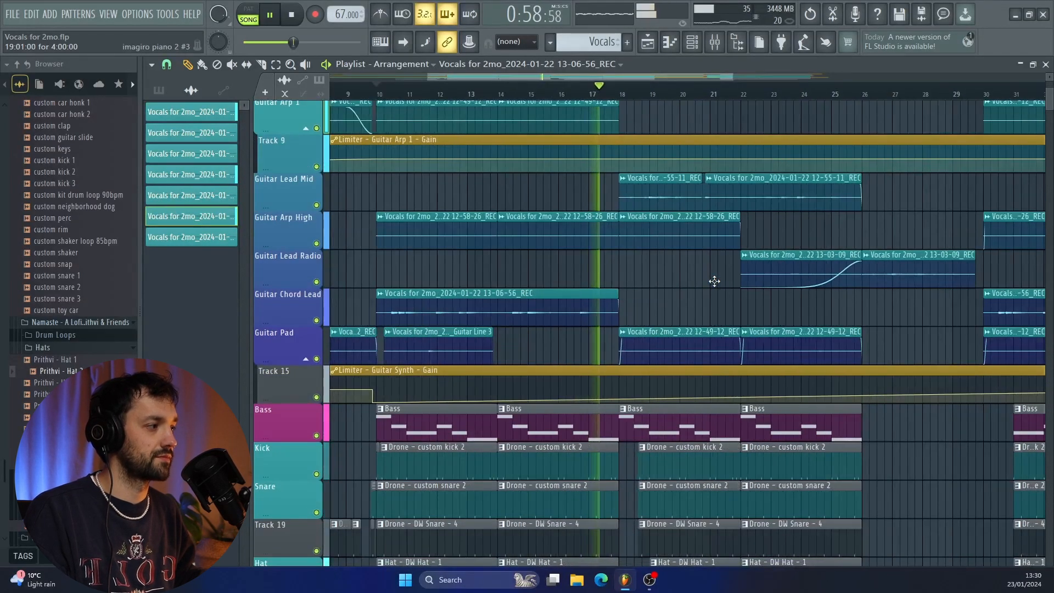
pyautogui.hscroll(2, 716, 282)
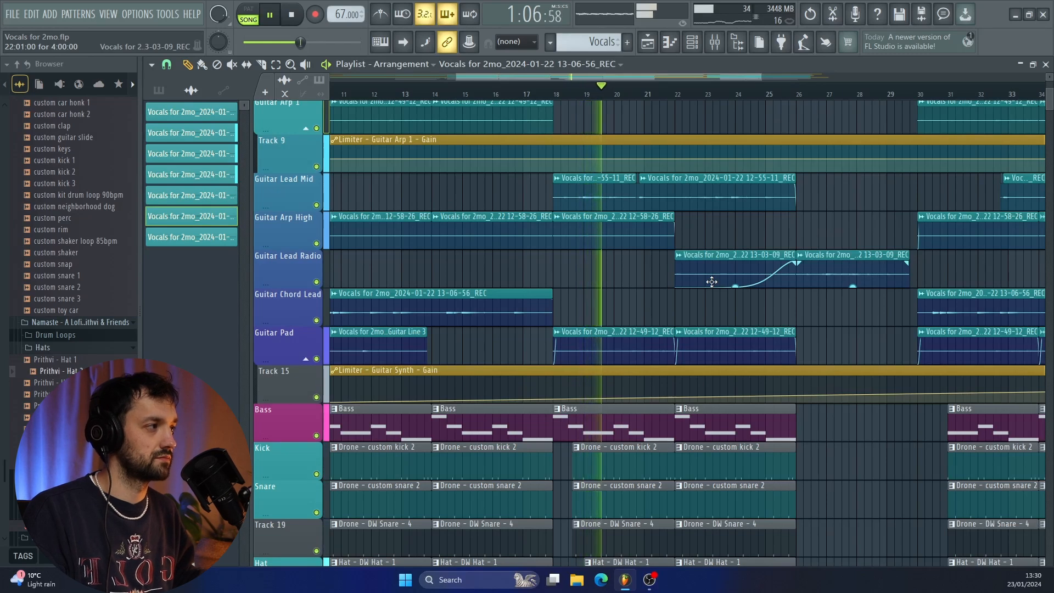
pyautogui.scroll(5, 711, 282)
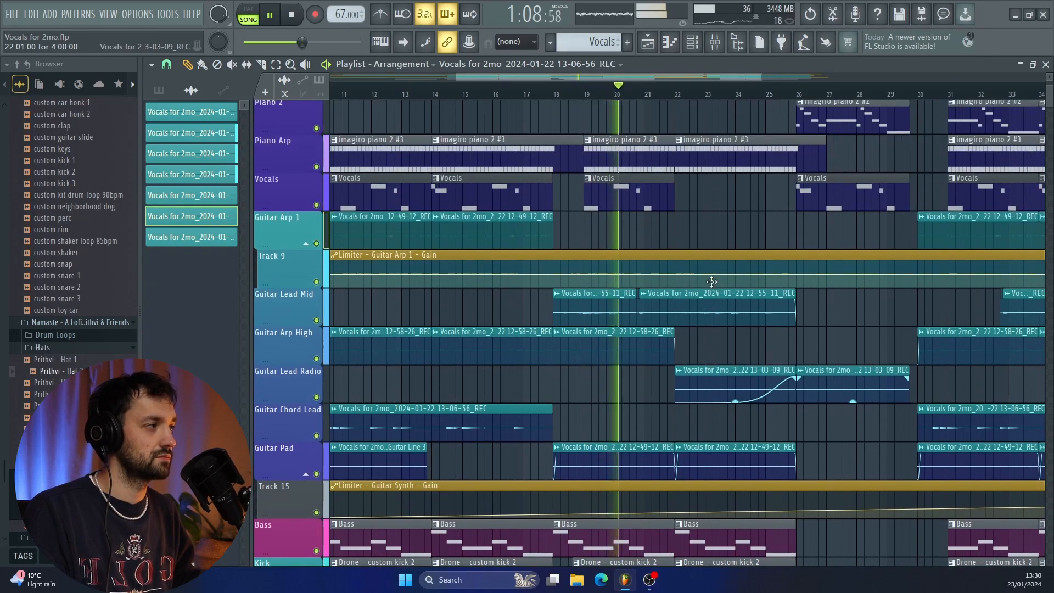
pyautogui.keyDown('ctrl'); pyautogui.scroll(-3, 712, 282); pyautogui.keyUp('ctrl')
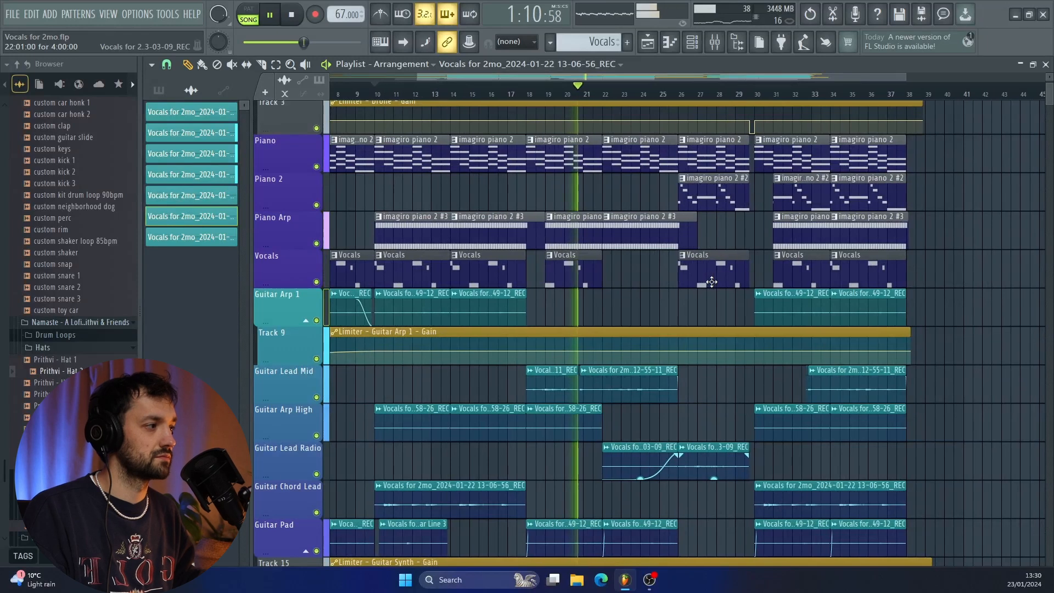